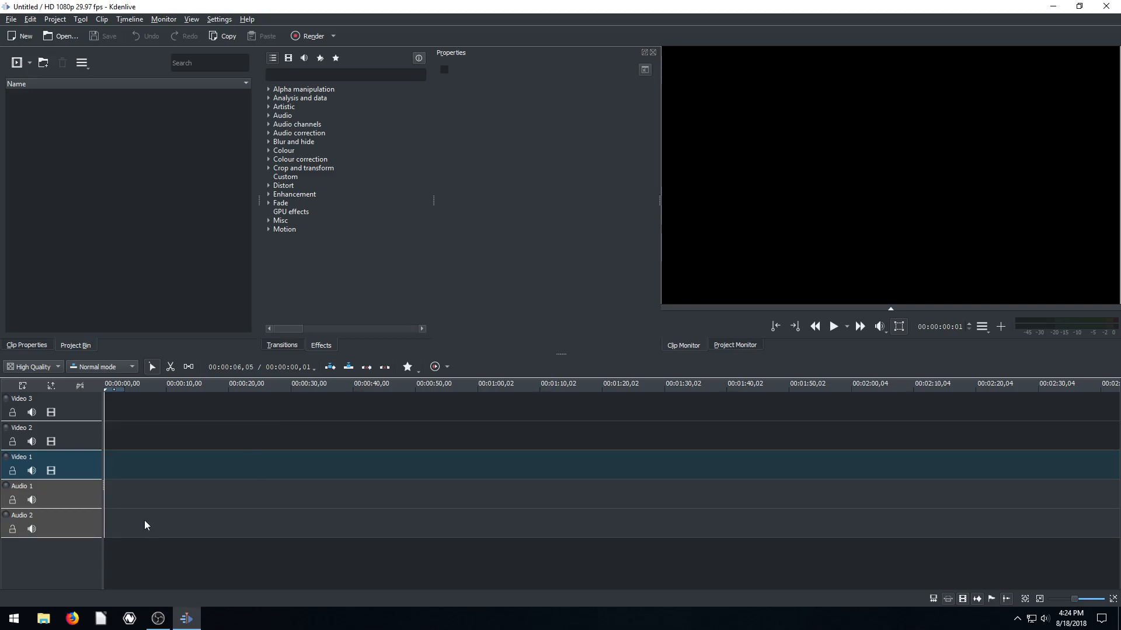
- Add the Mercedes - 2031 video from the Downloads folder to the project bin and return to the editor
click(42, 620)
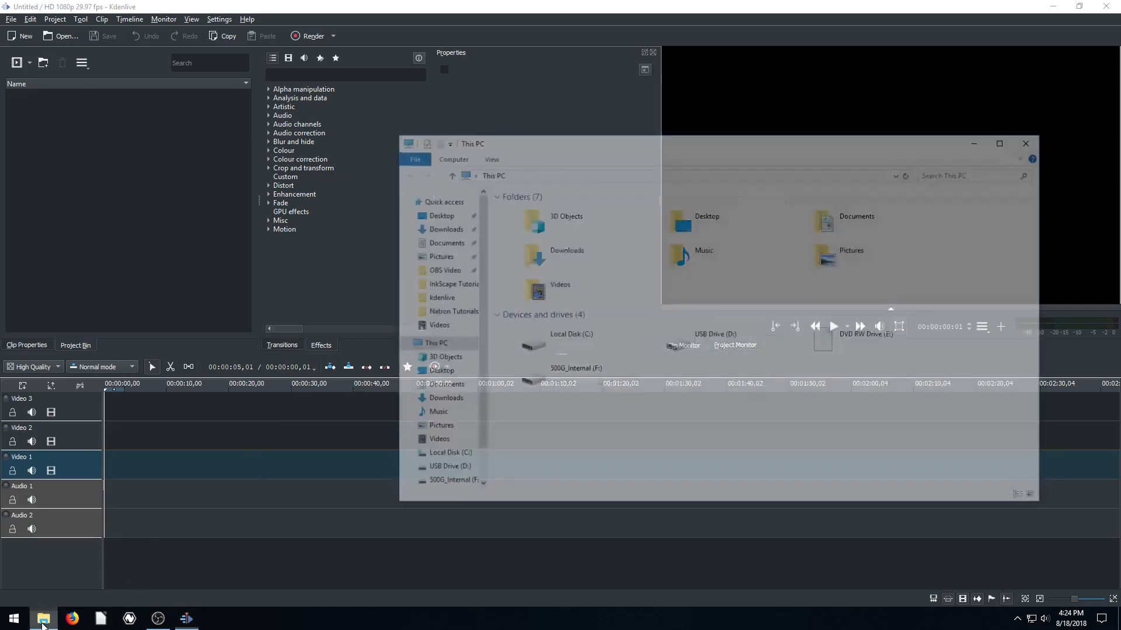
click(441, 272)
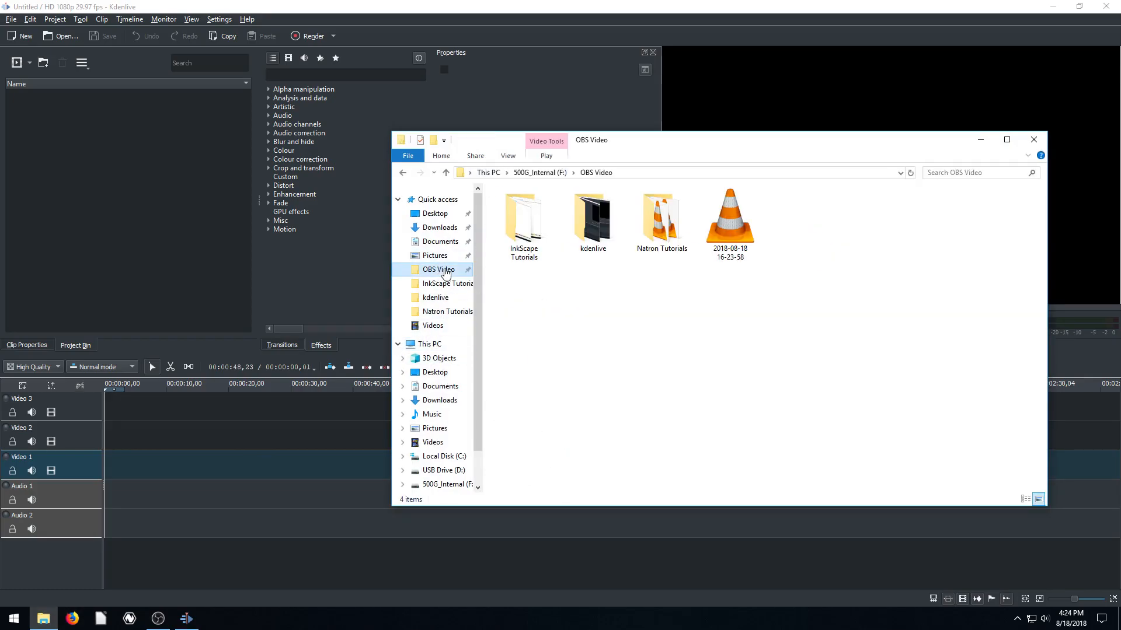
click(981, 140)
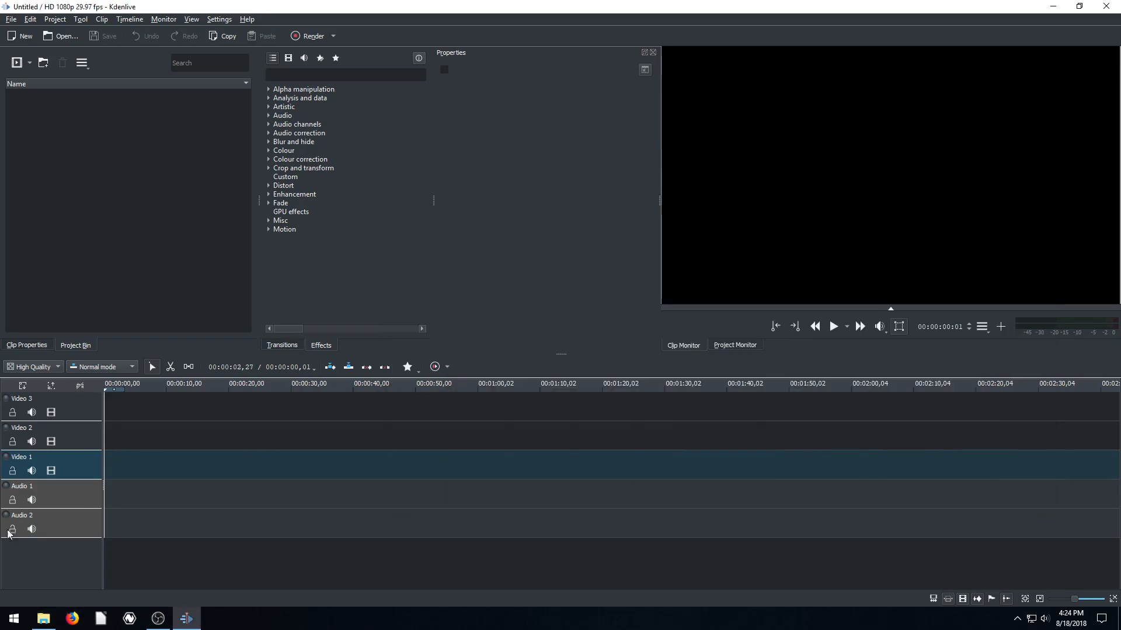
click(43, 618)
click(437, 241)
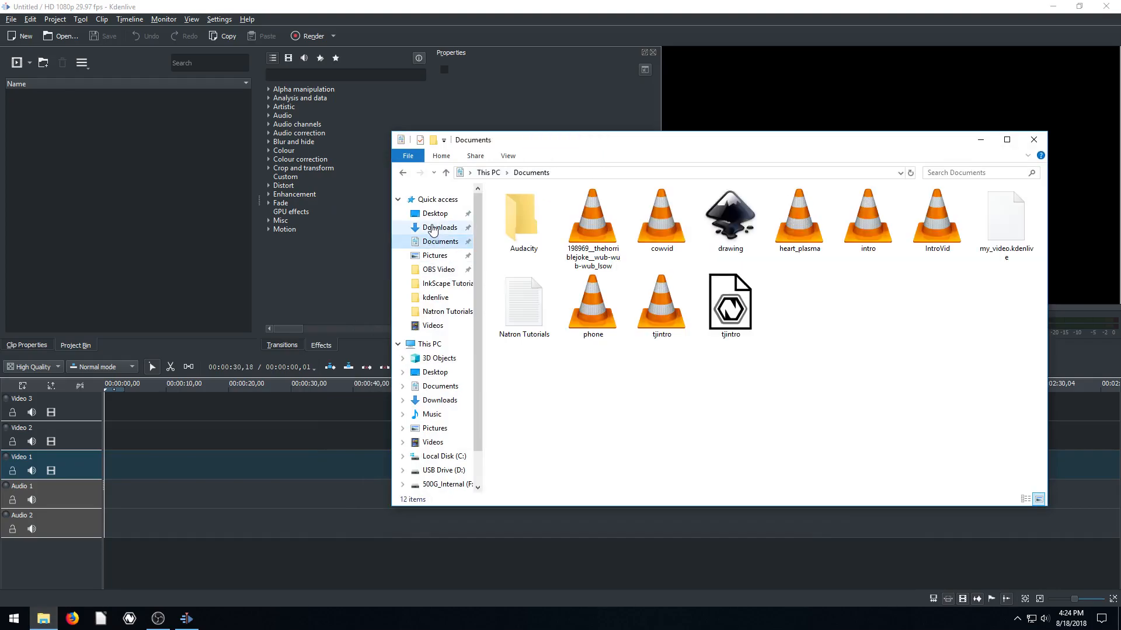
click(433, 228)
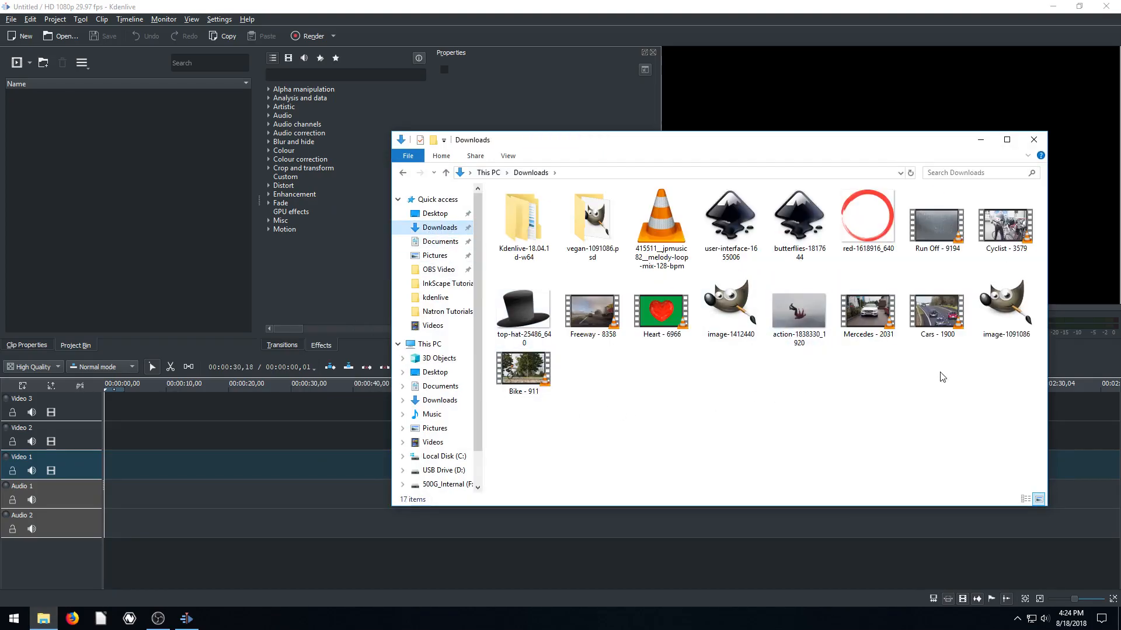
drag(868, 321, 139, 242)
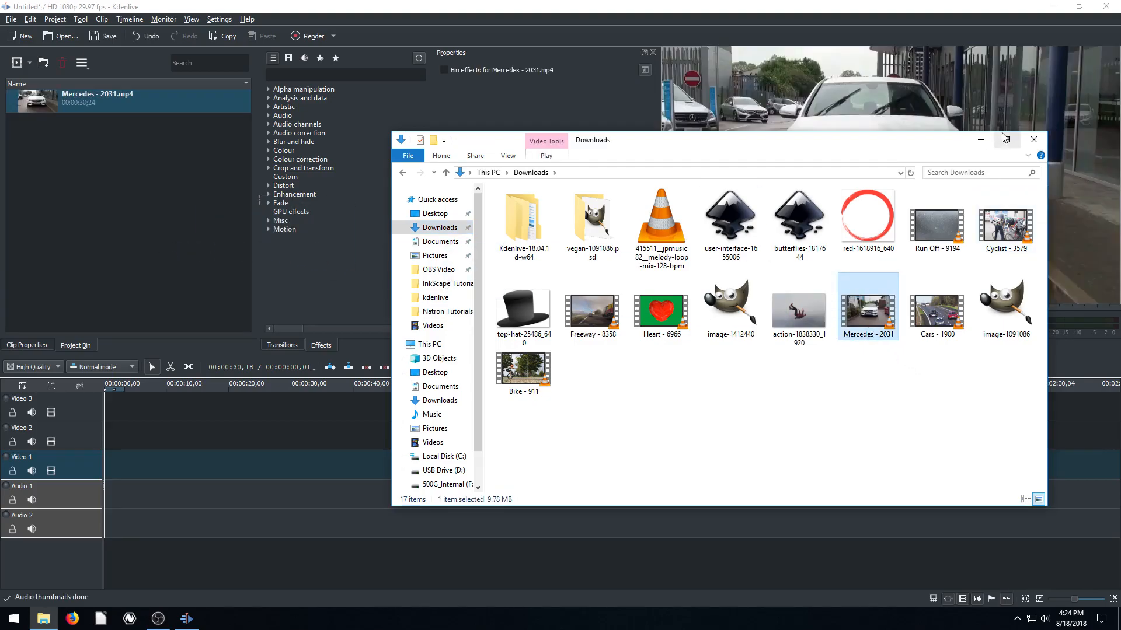
click(980, 140)
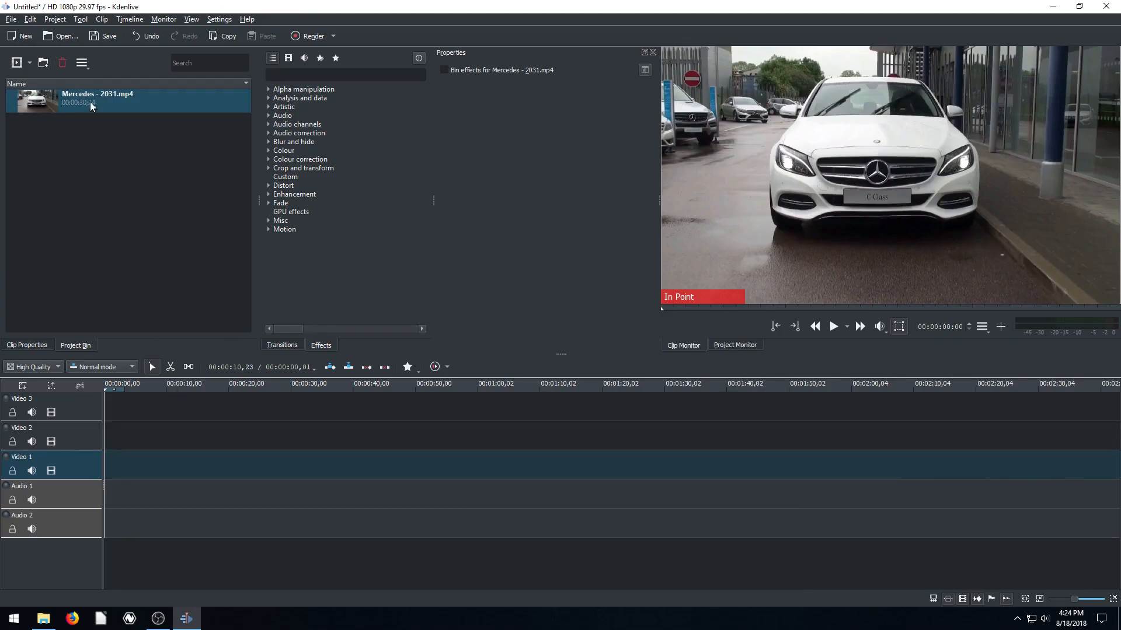
- Try placing the full Mercedes clip at the start of Video 1 and trimming its end to about 3 seconds
drag(33, 93, 111, 459)
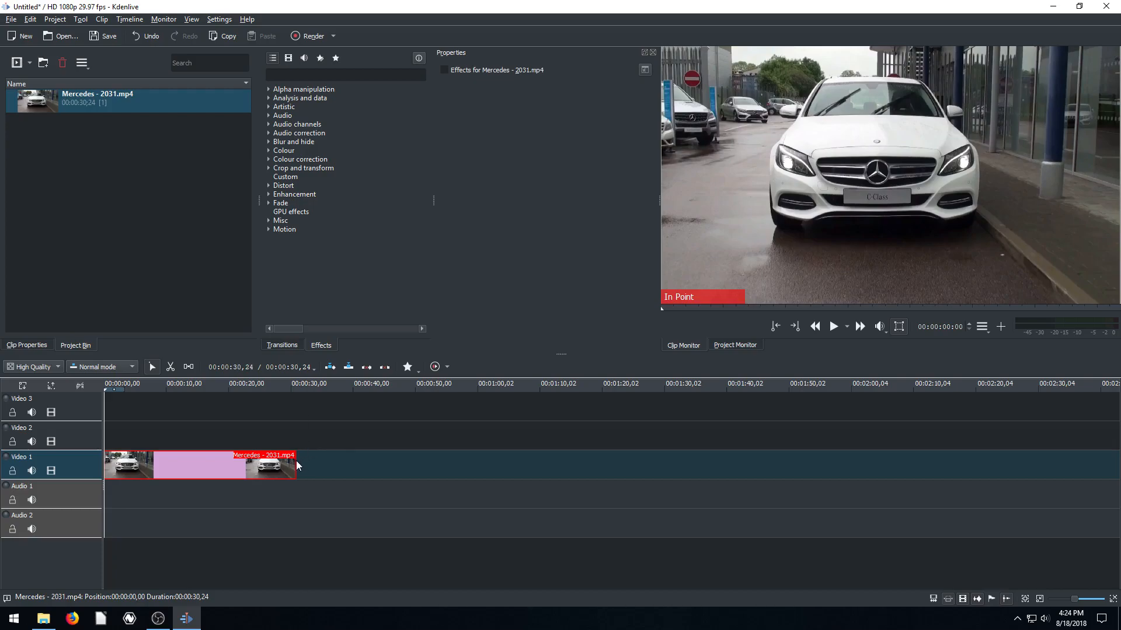
drag(293, 463, 124, 462)
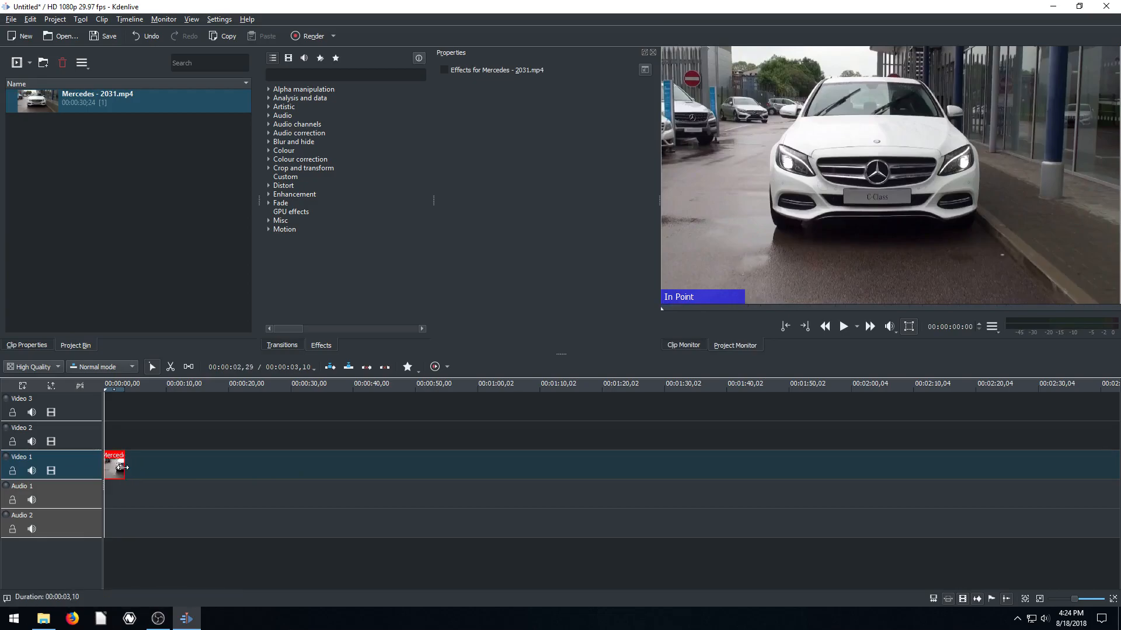
key(ctrl+z)
- Cut the clip on Video 1 at about 4.5 seconds and delete the part after the cut
click(170, 367)
click(131, 469)
key(s)
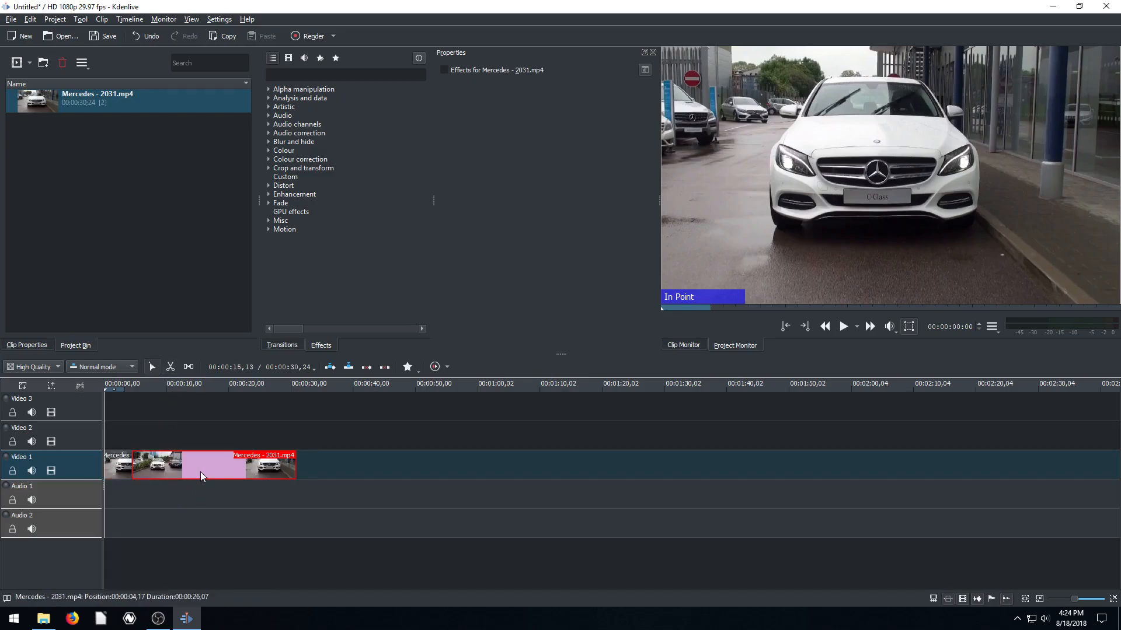
key(Delete)
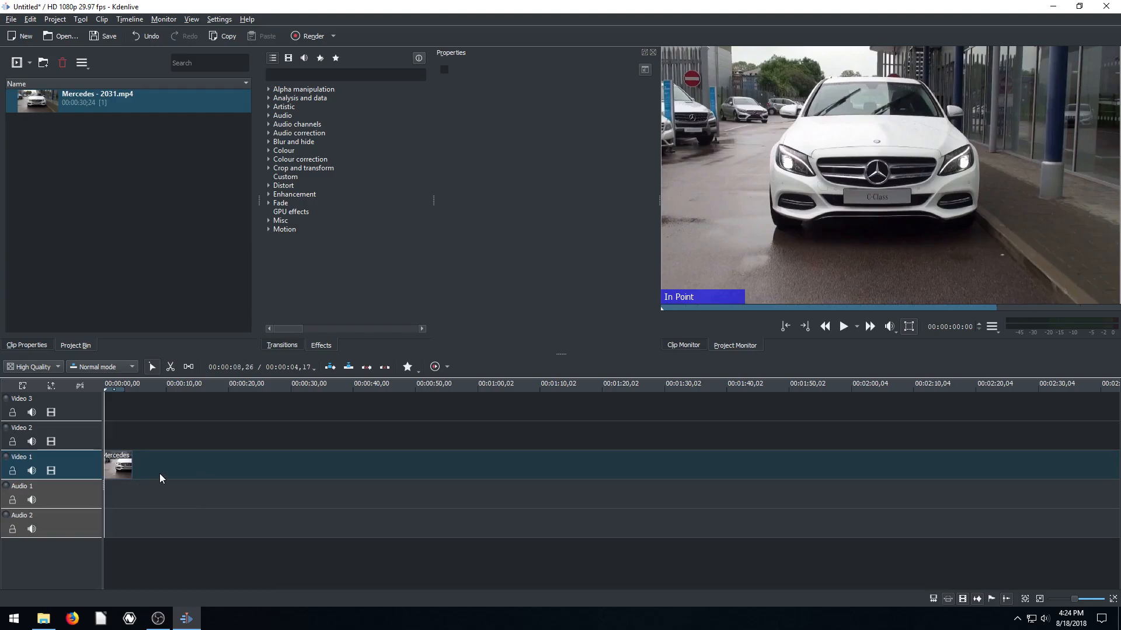
- Undo the deletion and the cut, and remove the whole clip from Video 1
key(ctrl+z)
key(ctrl+z)
click(191, 464)
key(Delete)
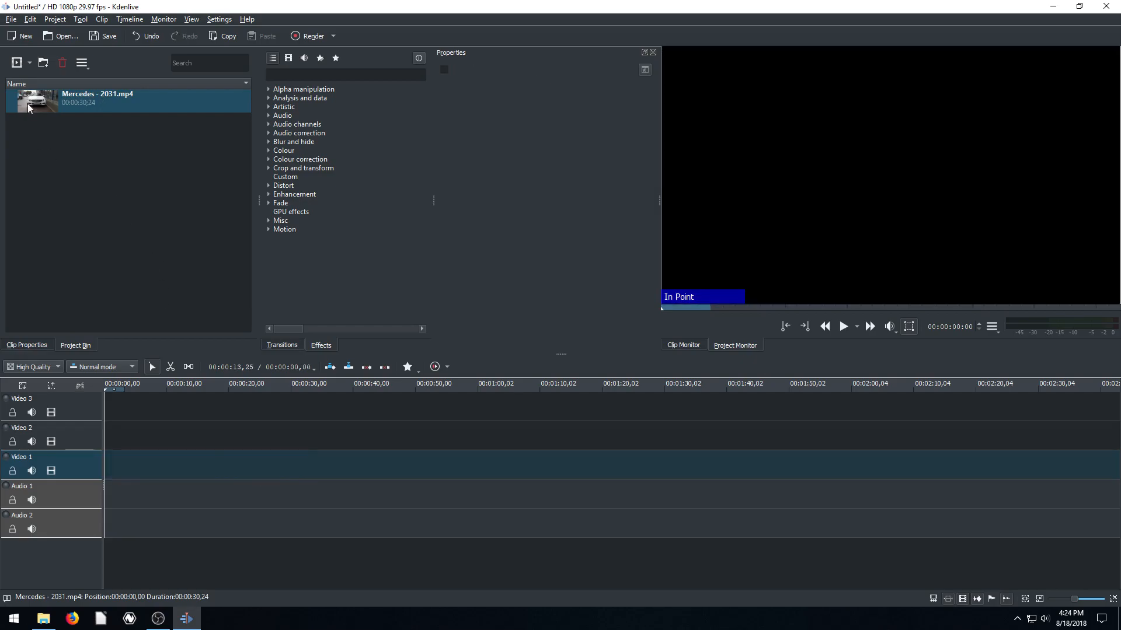
- Mark a zone of about 5 seconds around the puddle splash in the source clip and place it on Video 1 at about 24 seconds
click(47, 109)
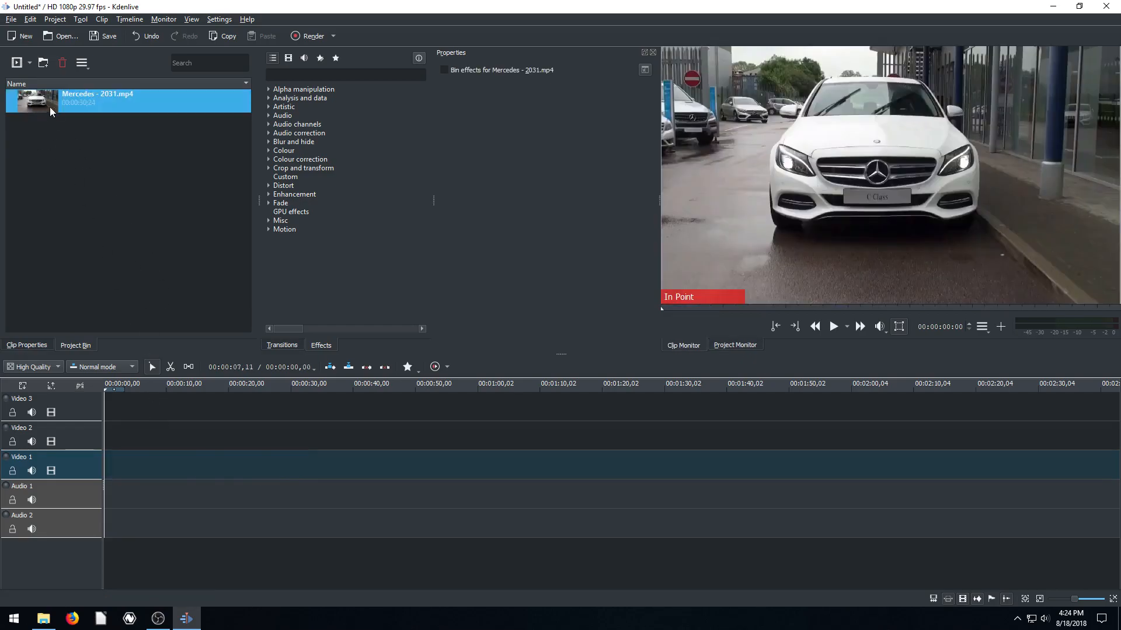
click(833, 327)
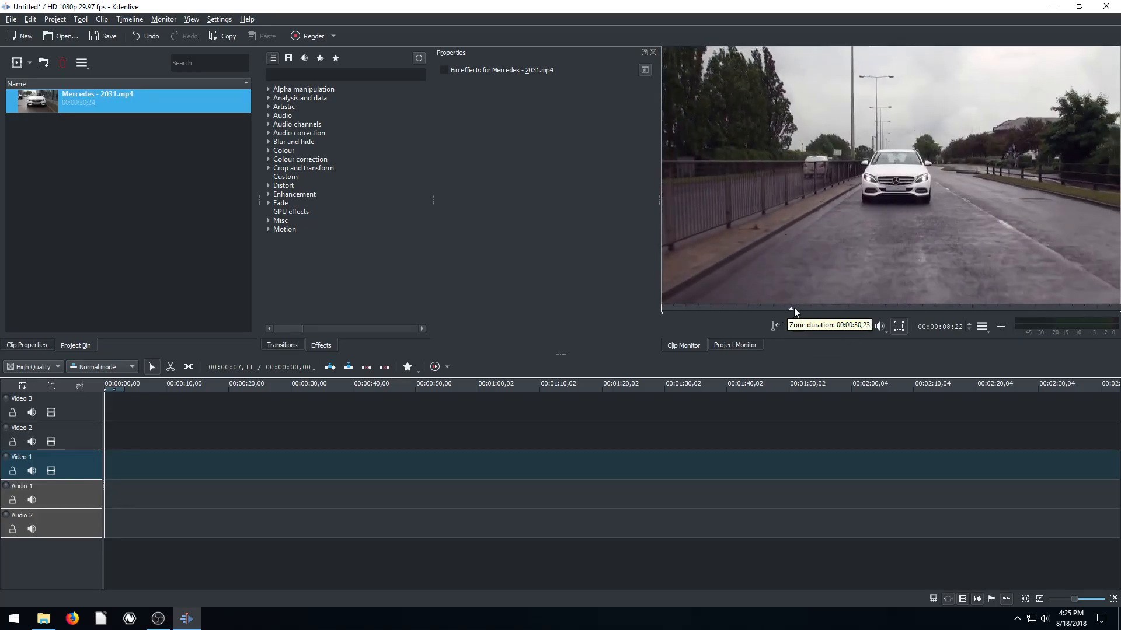
click(774, 326)
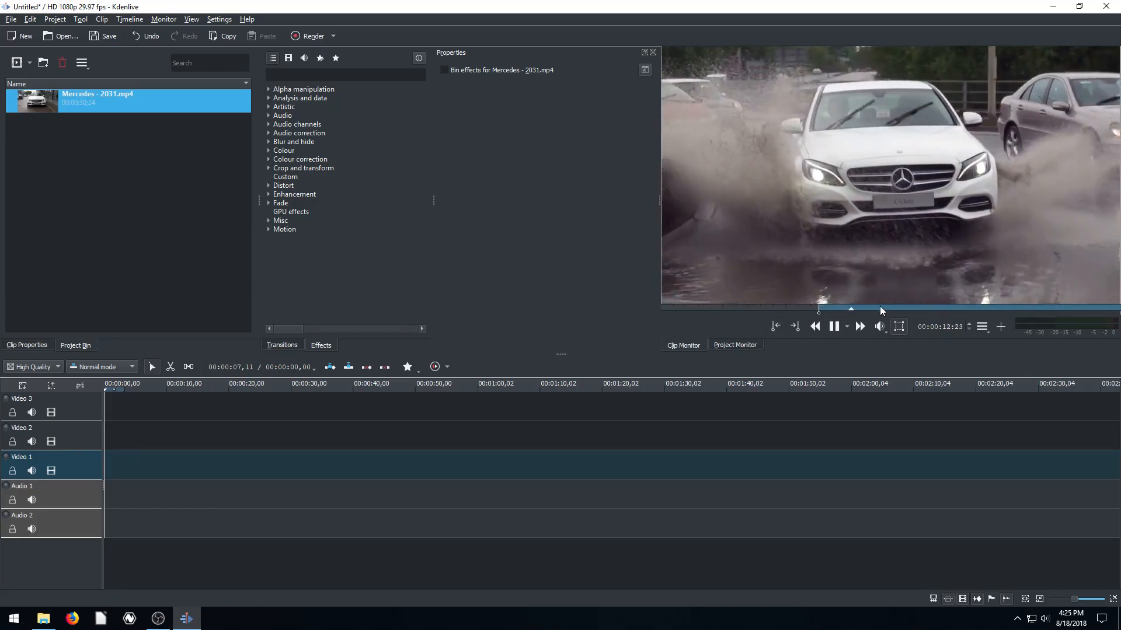
click(795, 326)
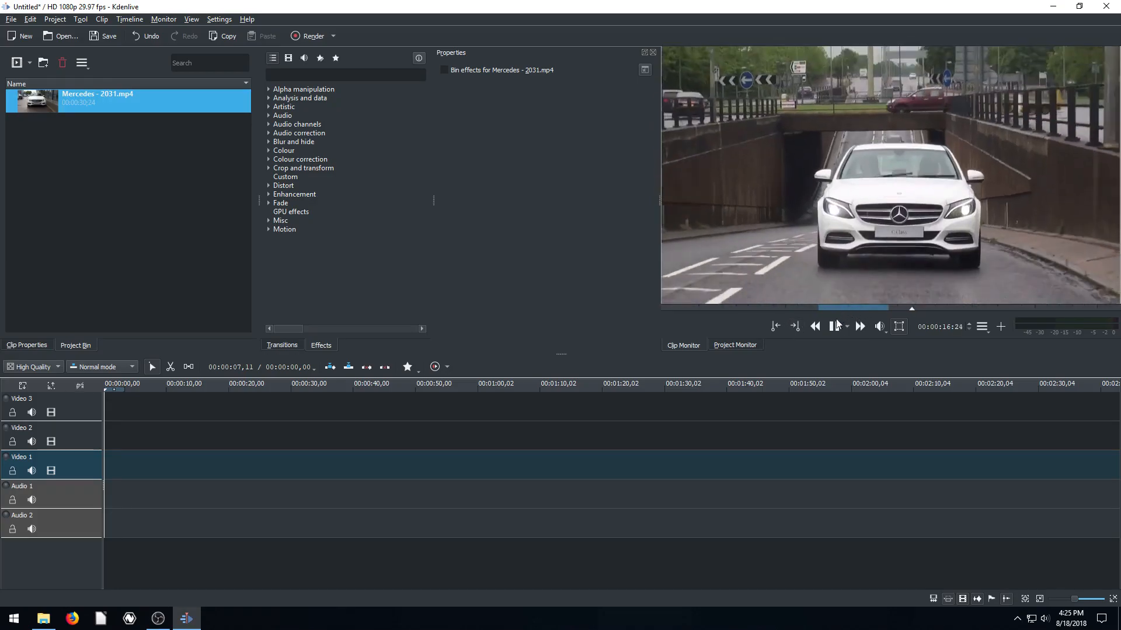
click(833, 328)
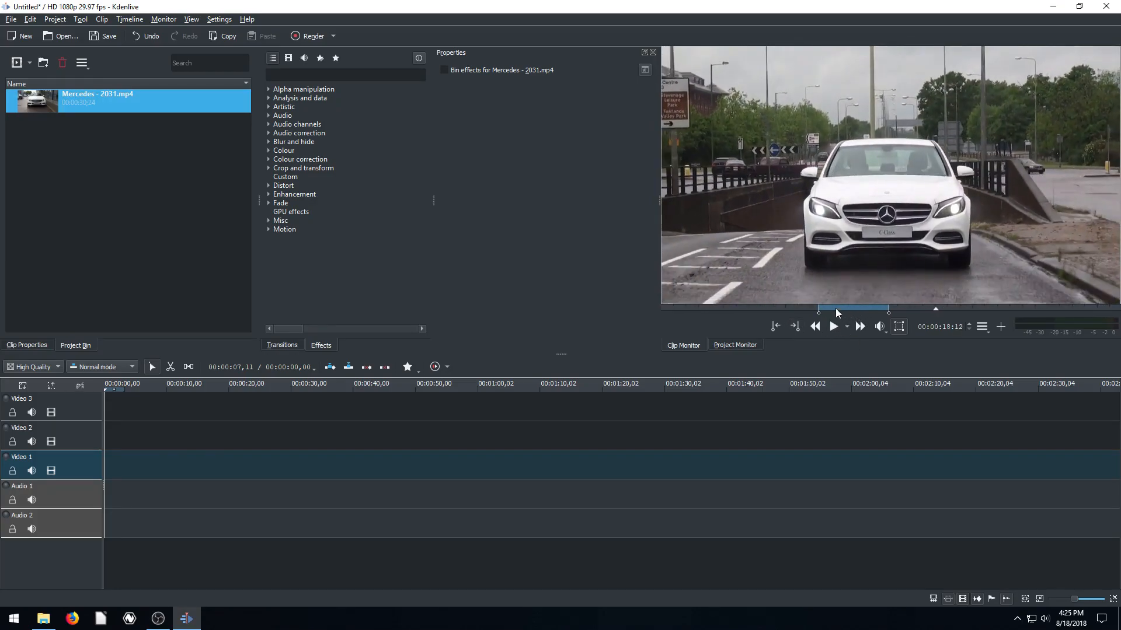
drag(906, 172, 270, 465)
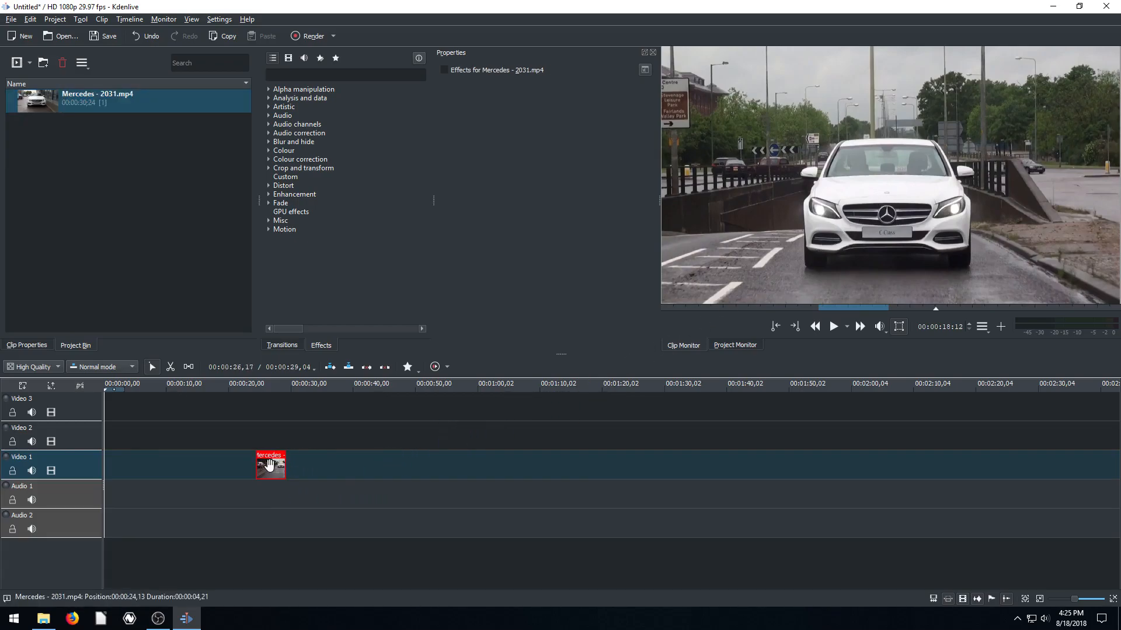
- Place the full Mercedes clip on Video 2 at about 15 seconds and delete it again
drag(39, 100, 199, 432)
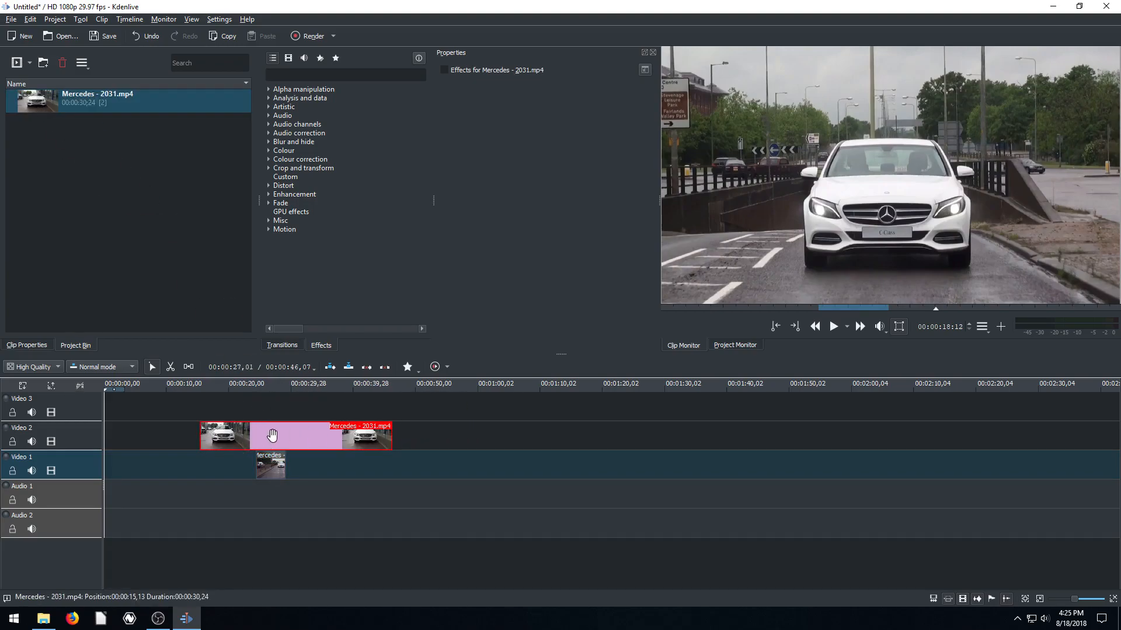
key(Delete)
click(271, 465)
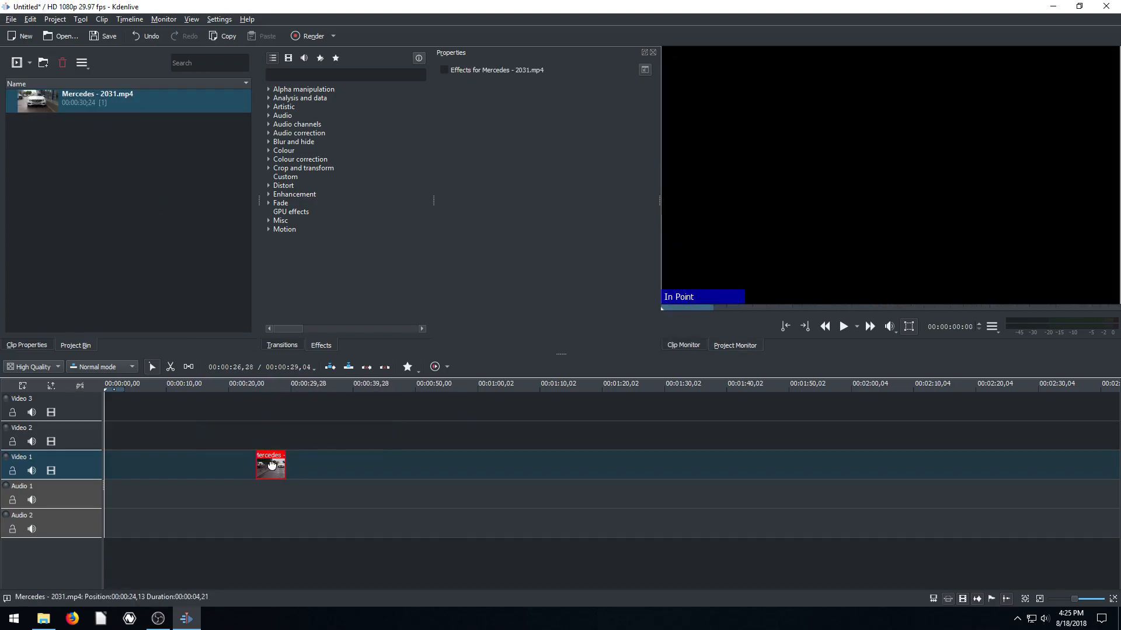
- Play back the shortened clip on Video 1 and delete it from the timeline
click(250, 392)
key(space)
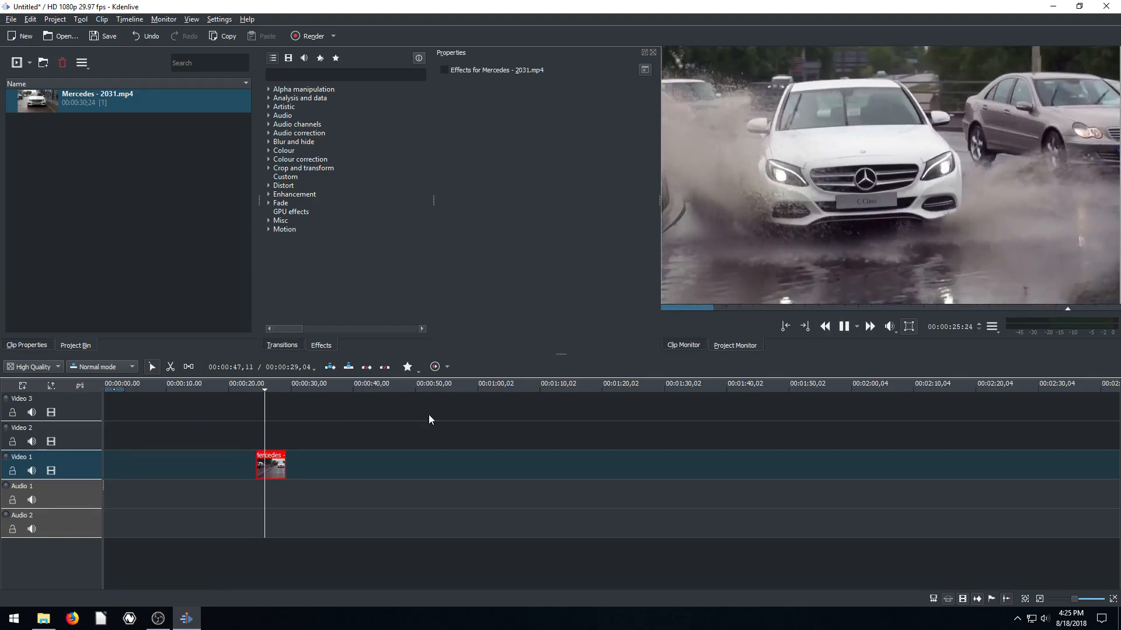
click(843, 327)
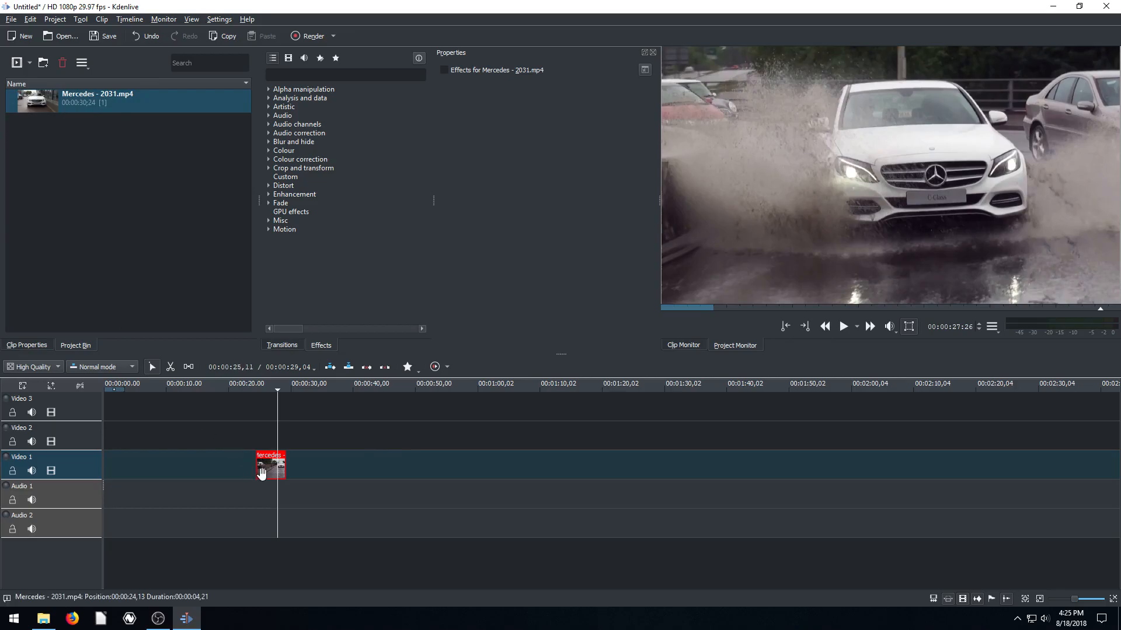
key(Delete)
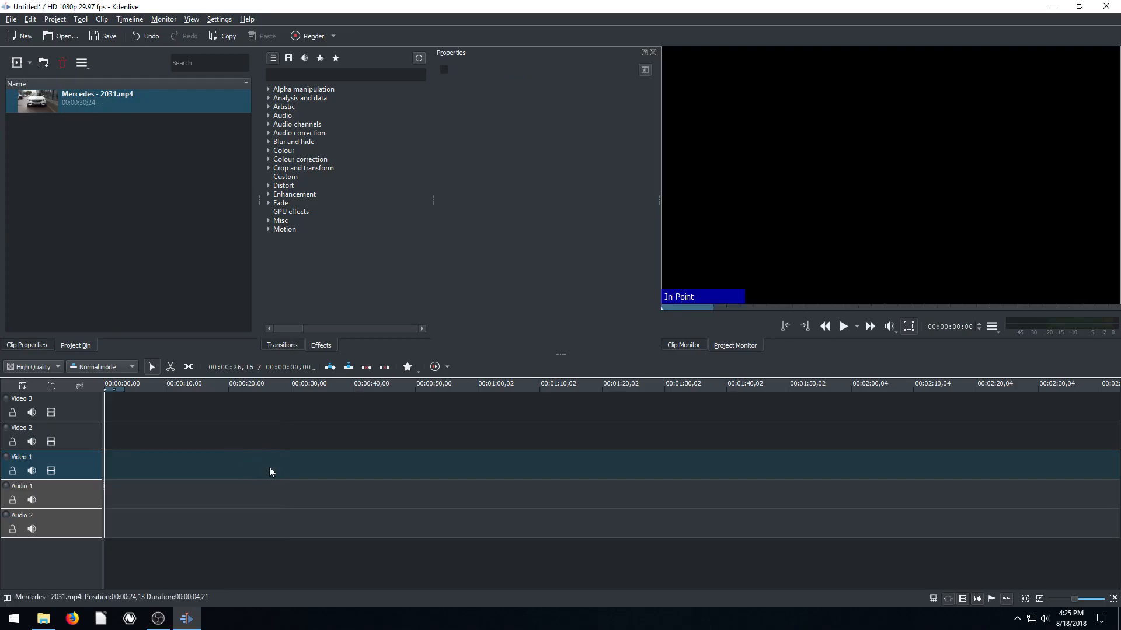
- Set the zone's in point at the very beginning of the Mercedes source clip
click(49, 106)
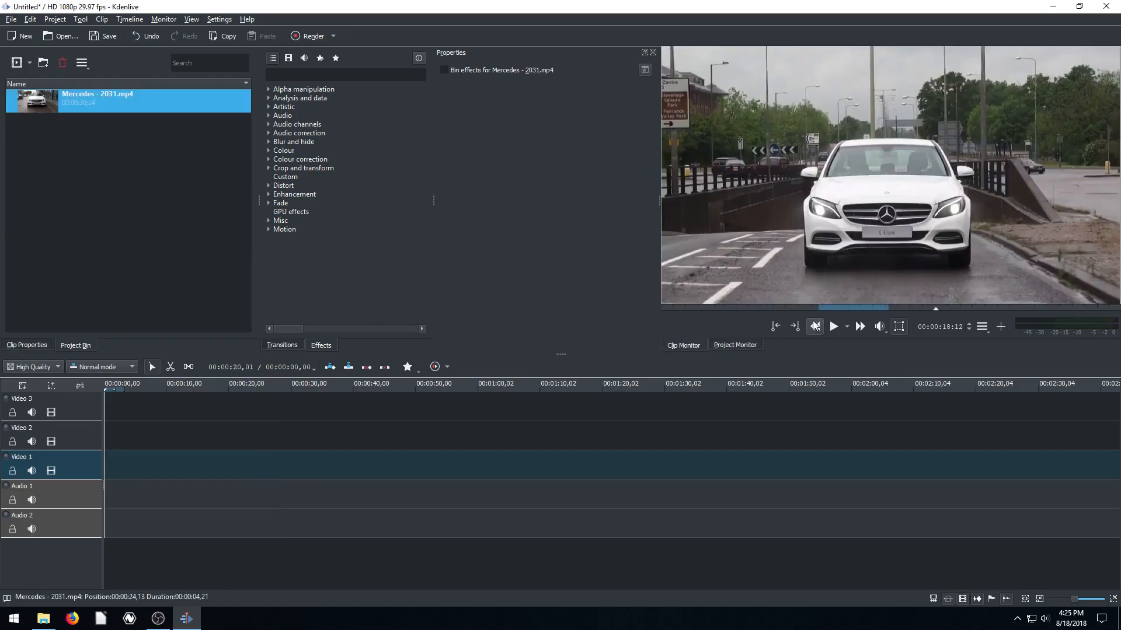
click(666, 312)
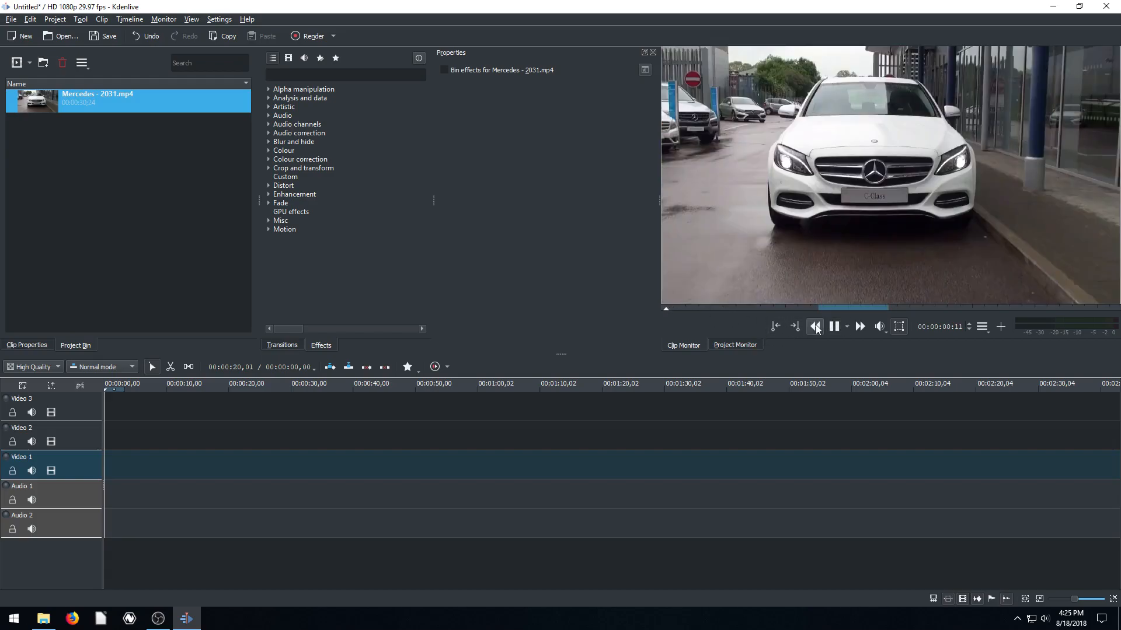
click(663, 309)
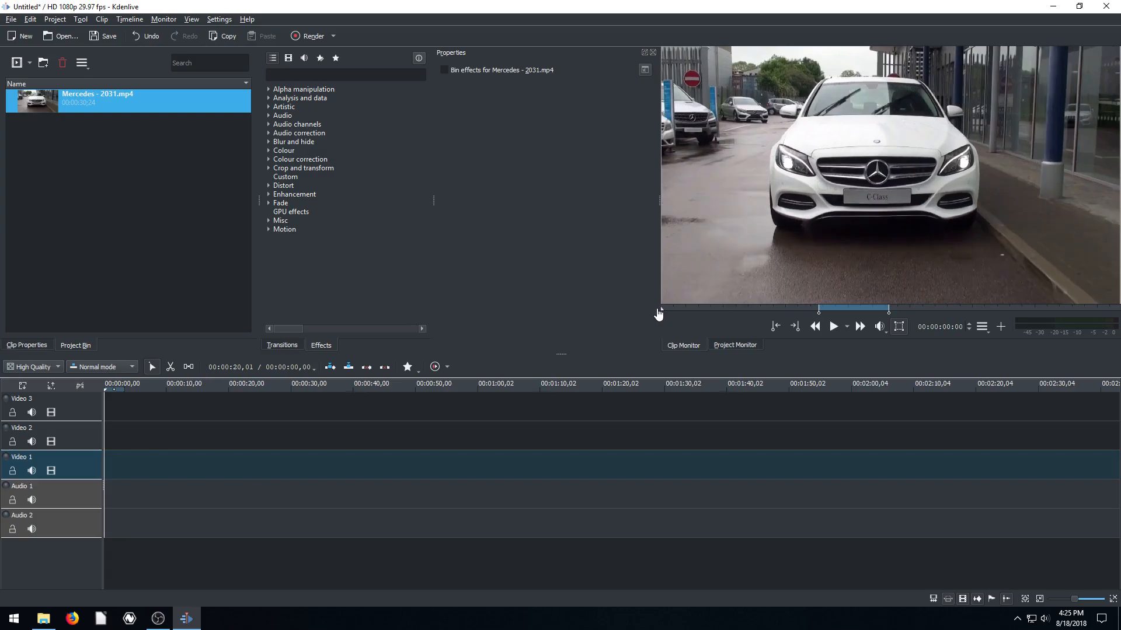
click(773, 326)
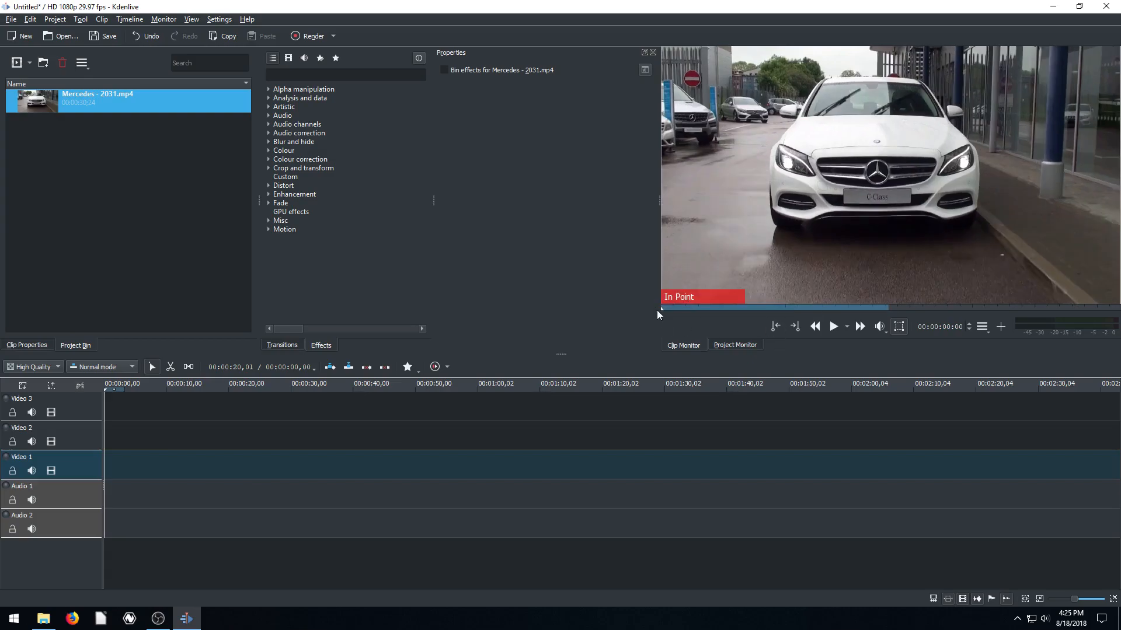
- Set the zone's out point at 00:00:02:13 and place the zone at the start of Video 1
mouse_move(663, 310)
mouse_down()
mouse_move(718, 305)
mouse_move(698, 309)
mouse_up()
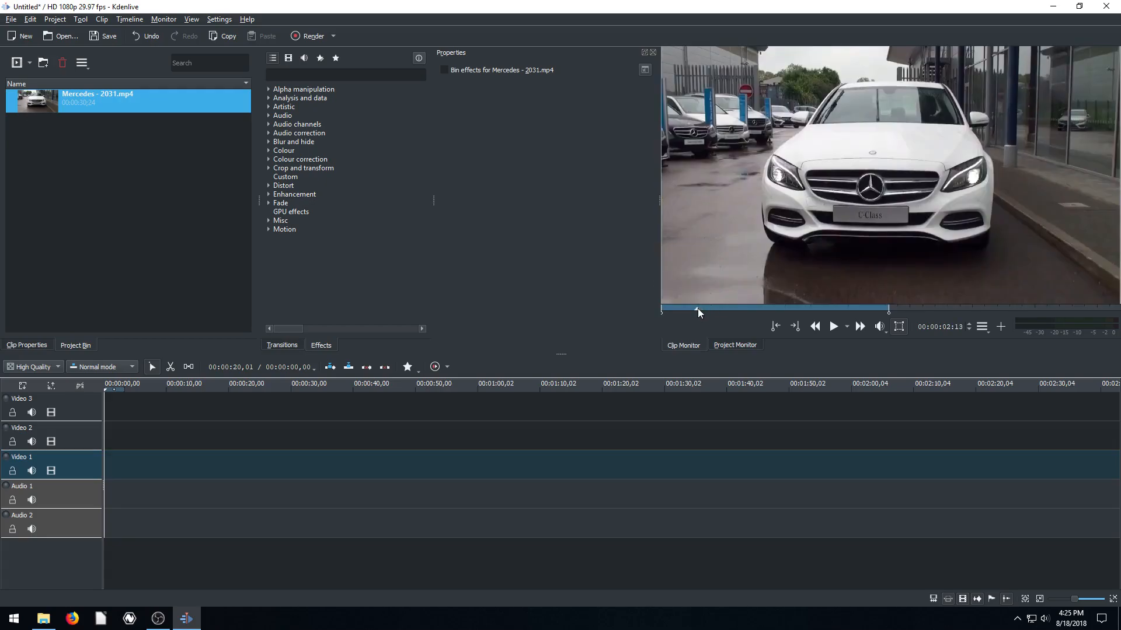
click(798, 328)
drag(923, 139, 197, 464)
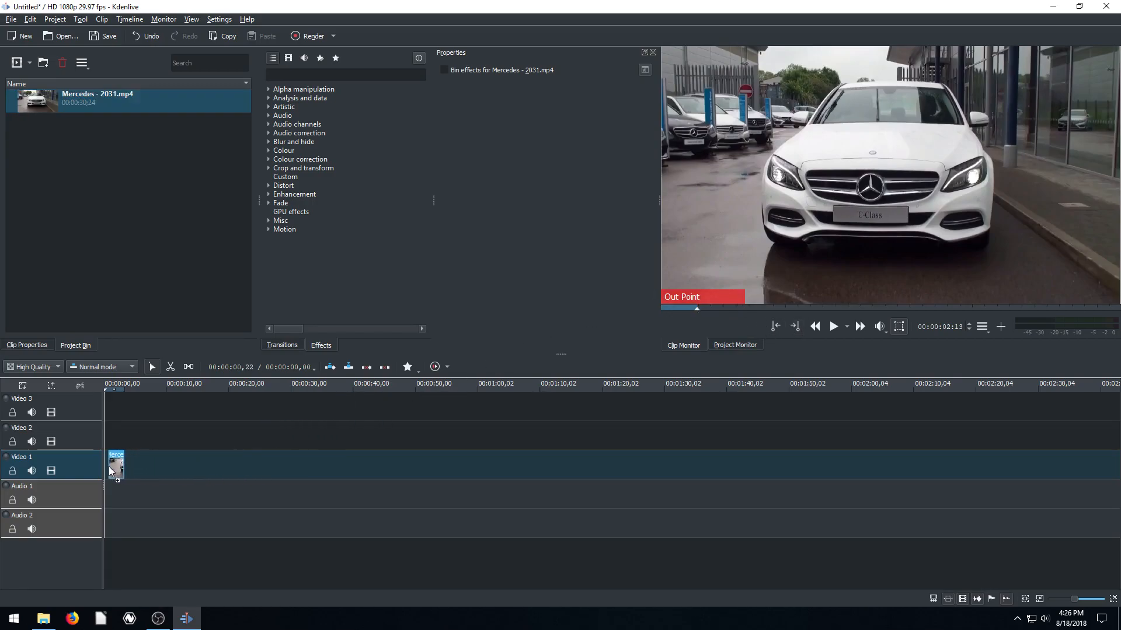
drag(104, 467, 105, 467)
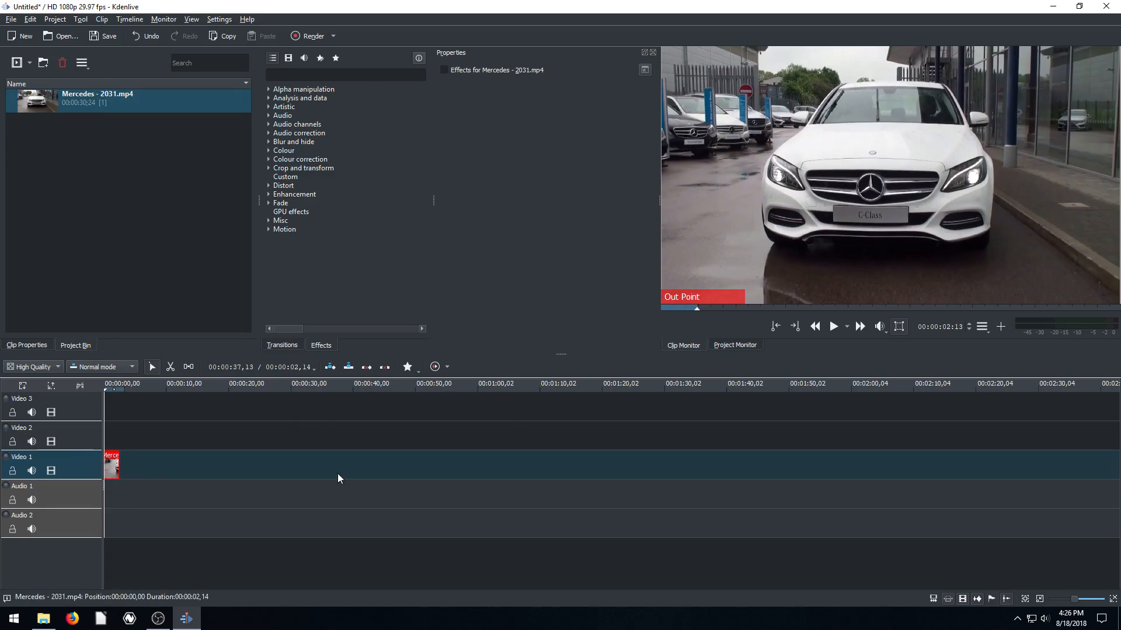
- Play the short clip on Video 1 and position the playhead at 00:00:00:18
drag(1075, 600, 1094, 601)
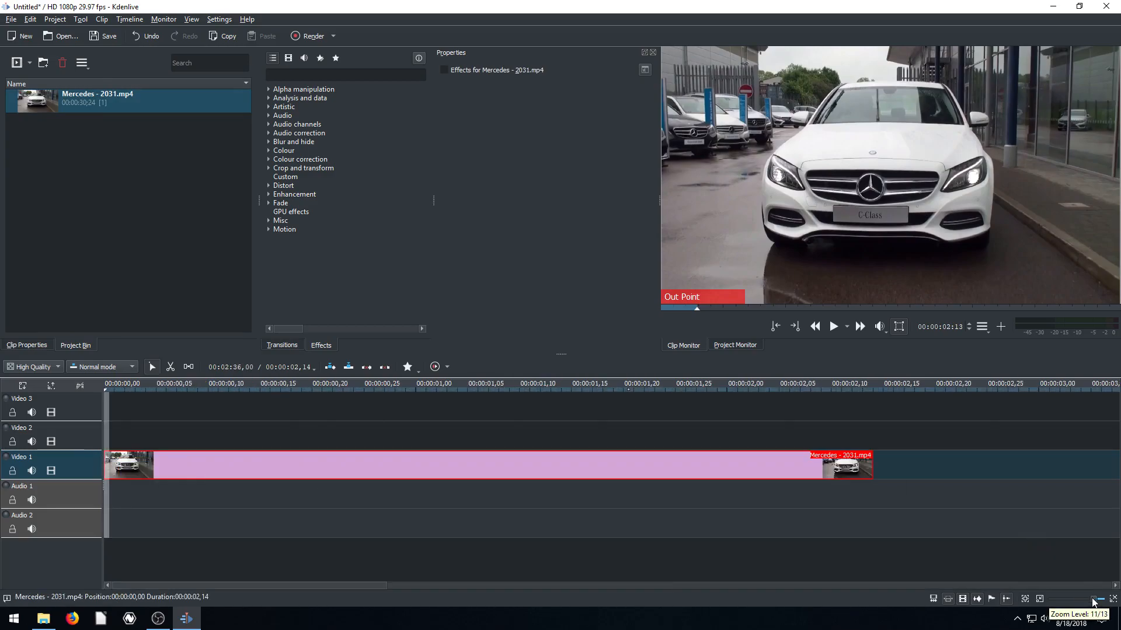
drag(136, 391, 72, 390)
click(840, 326)
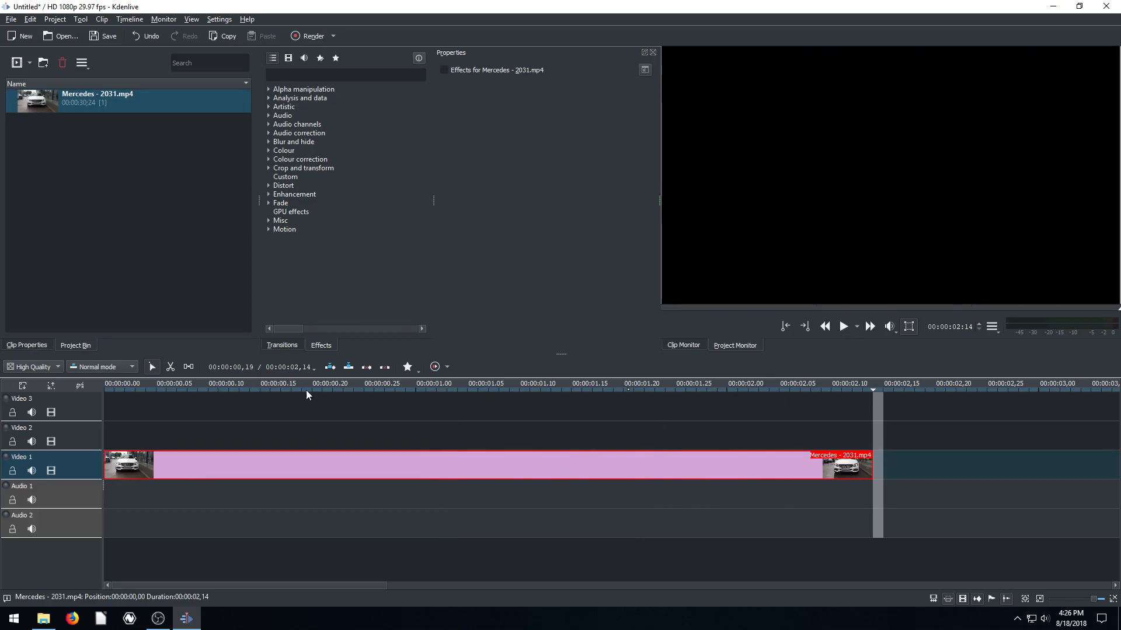
click(295, 391)
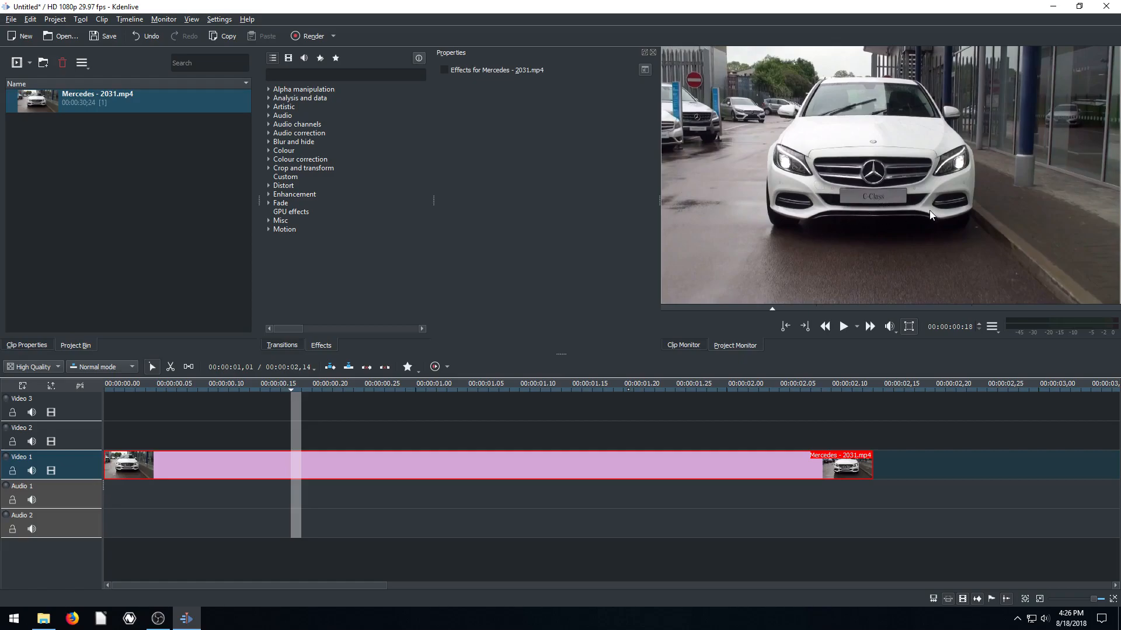
click(293, 390)
- Examine the effects available in the Distort category
click(279, 75)
click(268, 185)
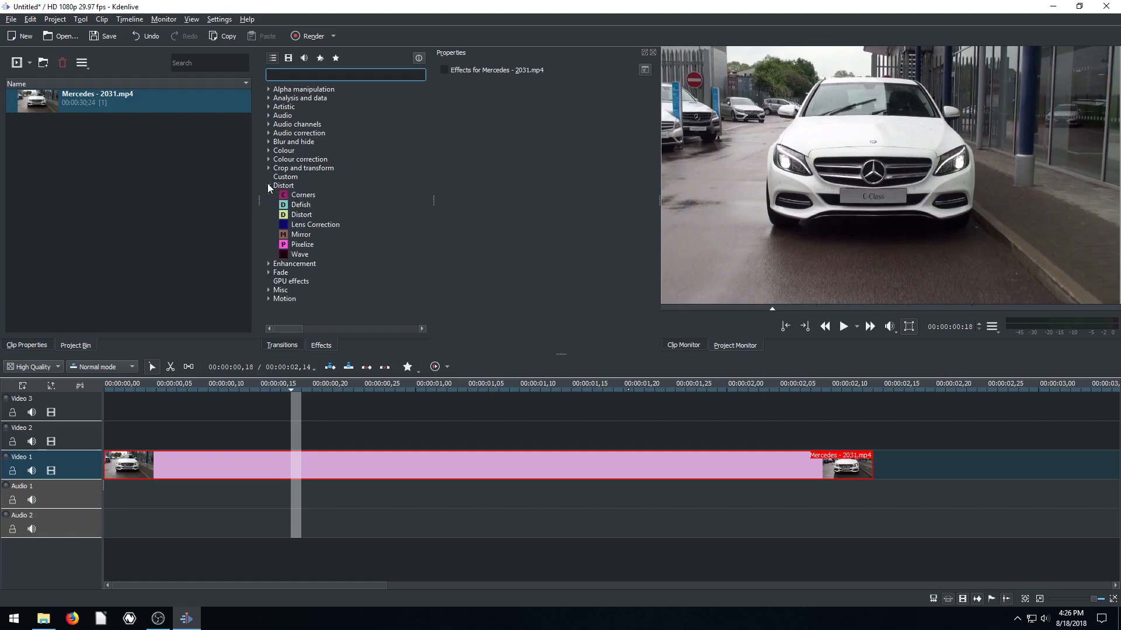
click(268, 185)
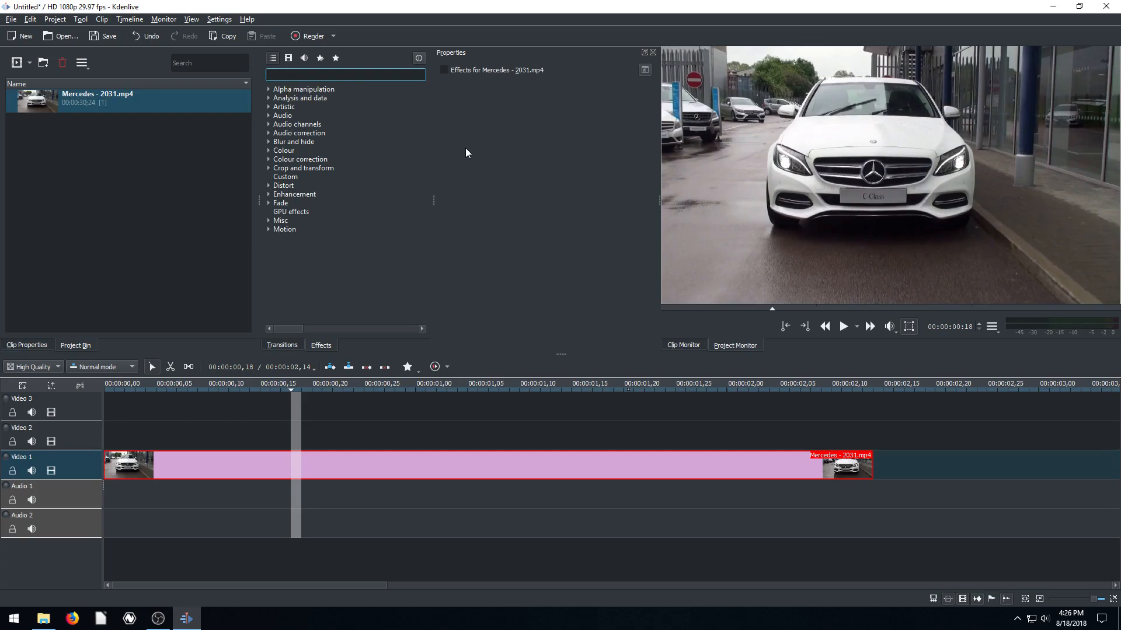
- Search the effects for "di" and for "obs", clearing the search after each one
text(di)
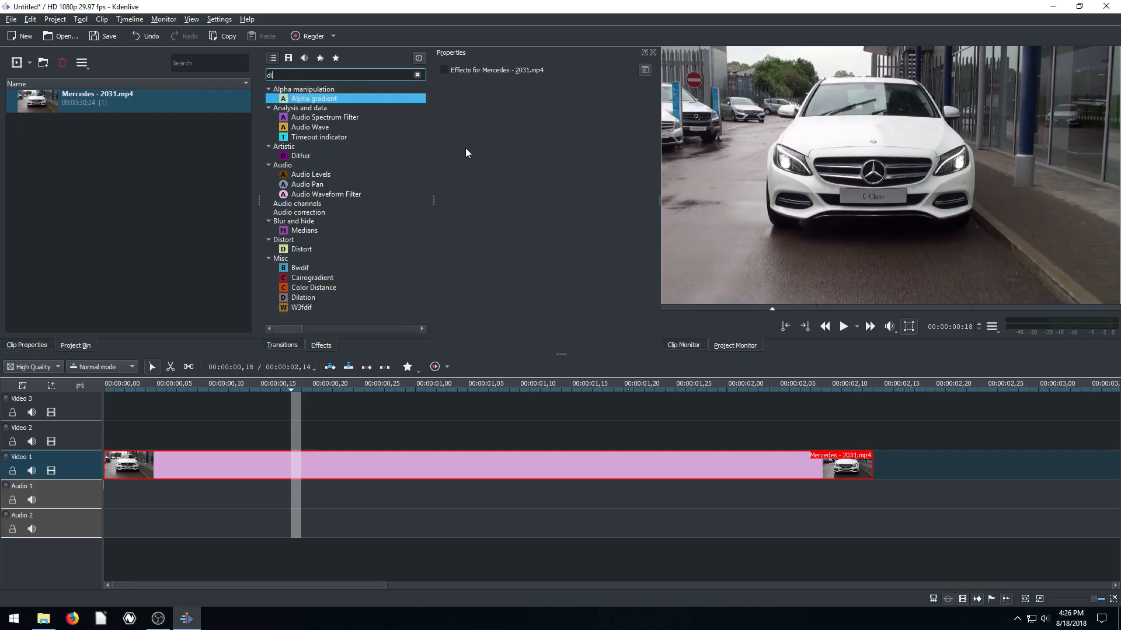
key(BackSpace)
key(BackSpace)
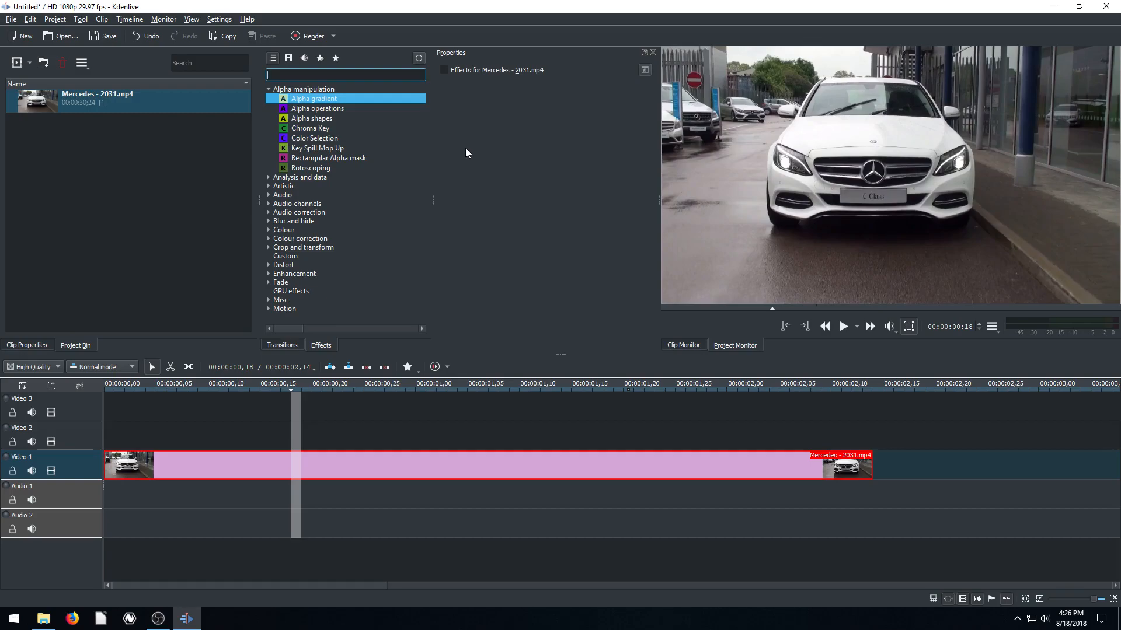
text(obs)
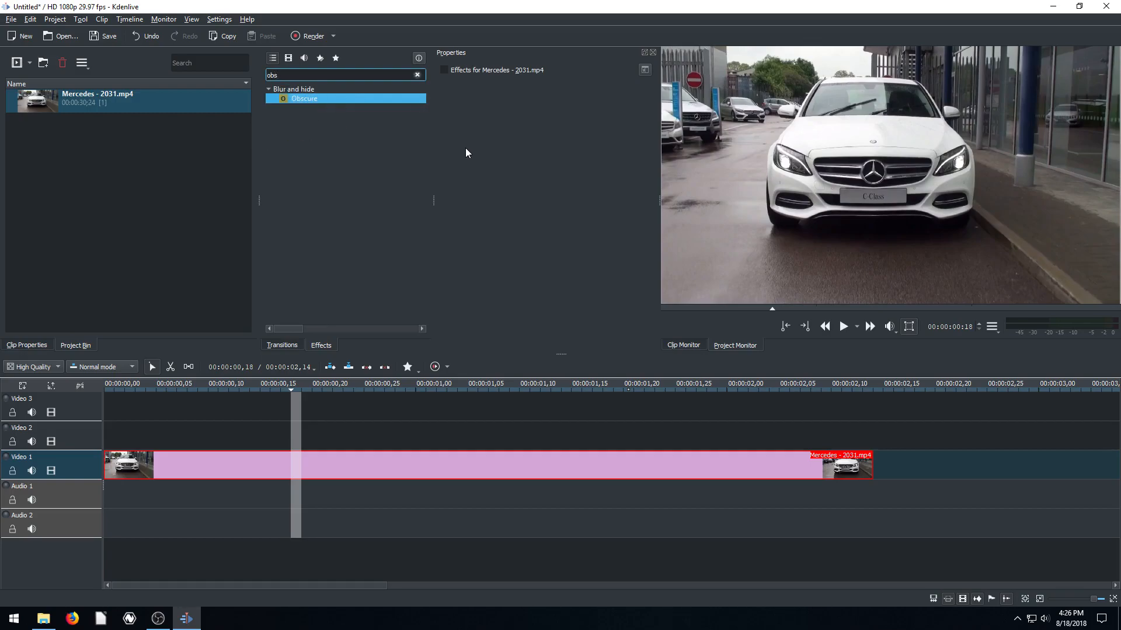
key(BackSpace)
key(BackSpace)
key(BackSpace)
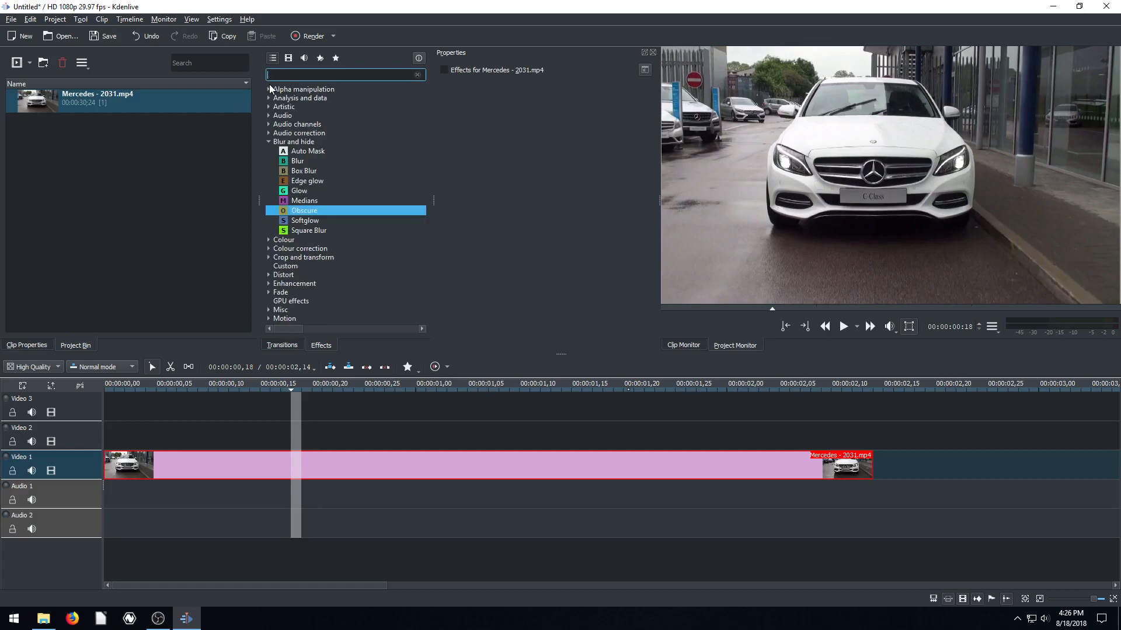
- Try the Blur effect from the Blur and hide category on the Video 1 clip with an amount of 821, and remove it
click(268, 142)
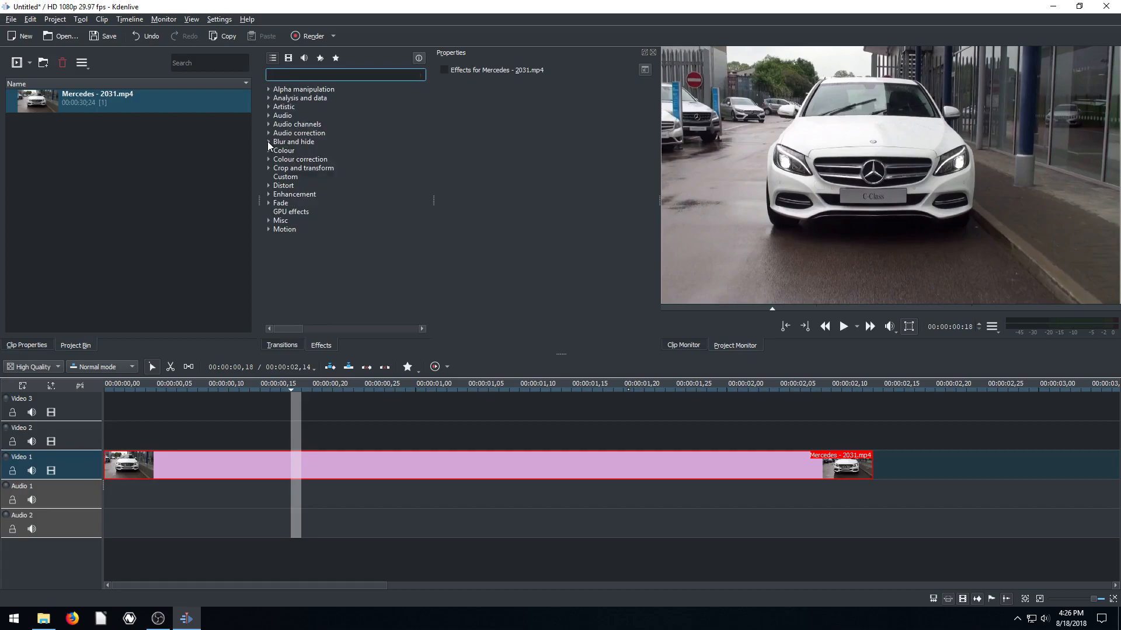
click(270, 142)
click(269, 142)
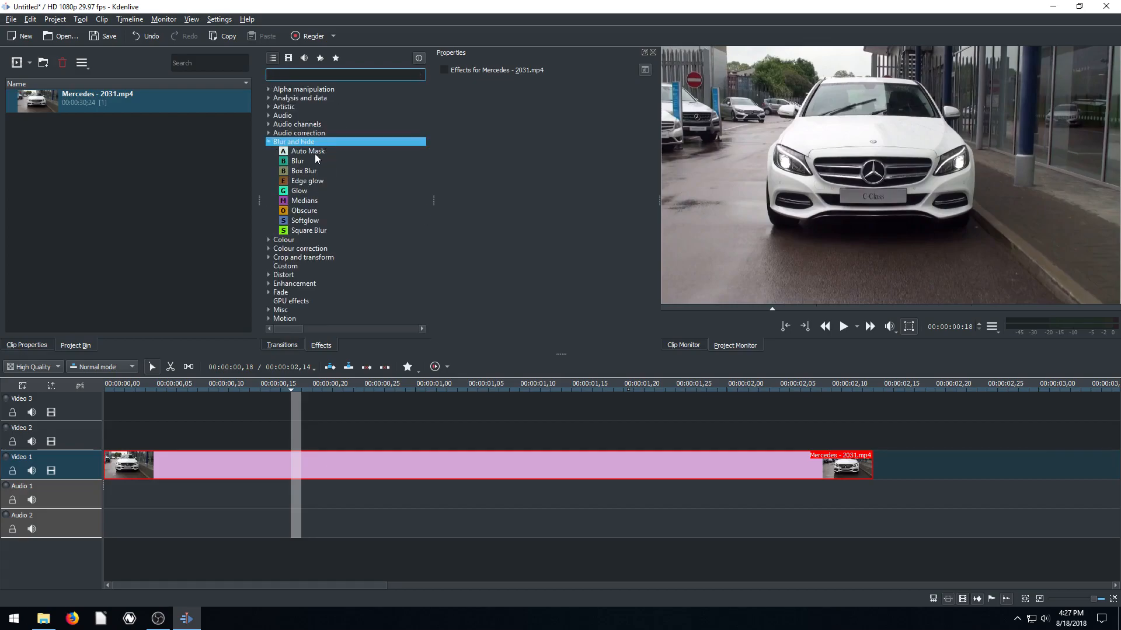
drag(299, 162, 342, 463)
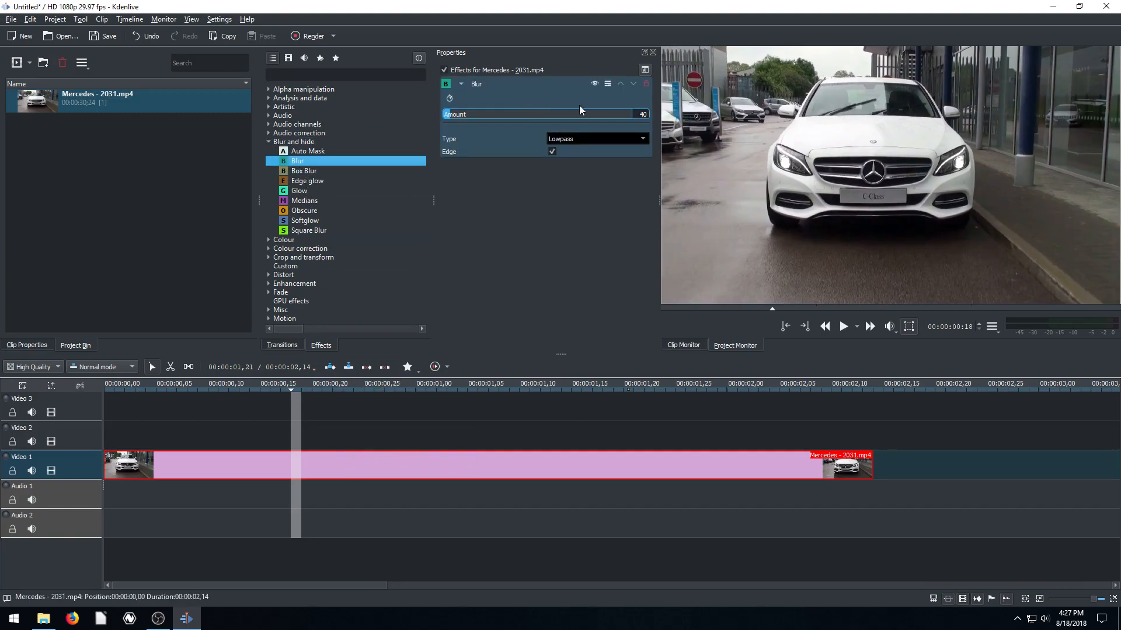
drag(525, 114, 598, 115)
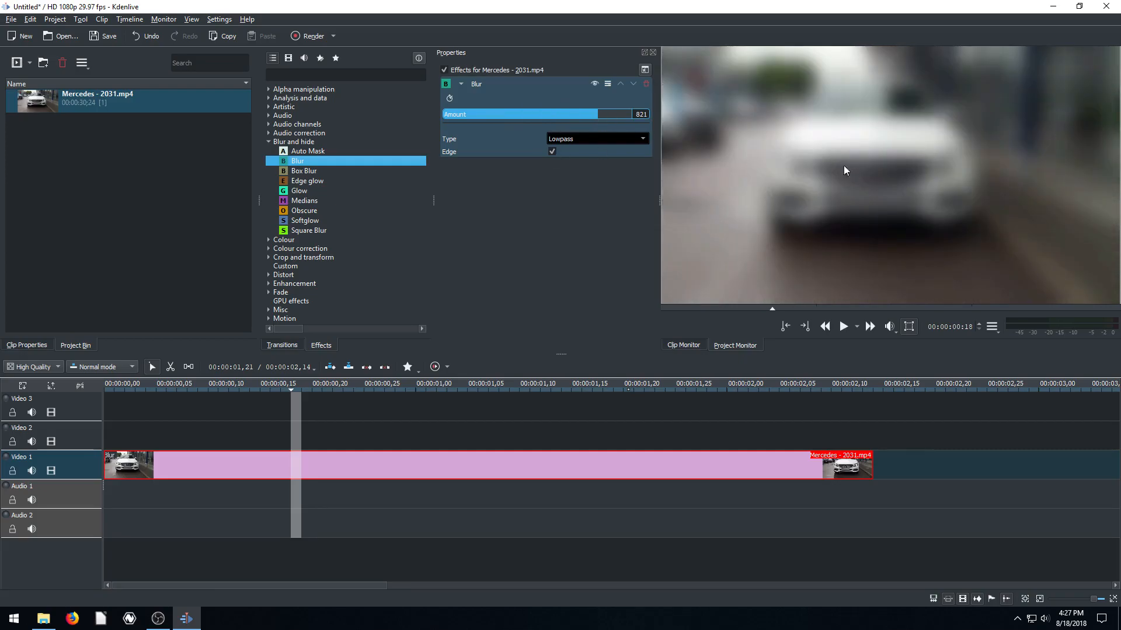
click(646, 84)
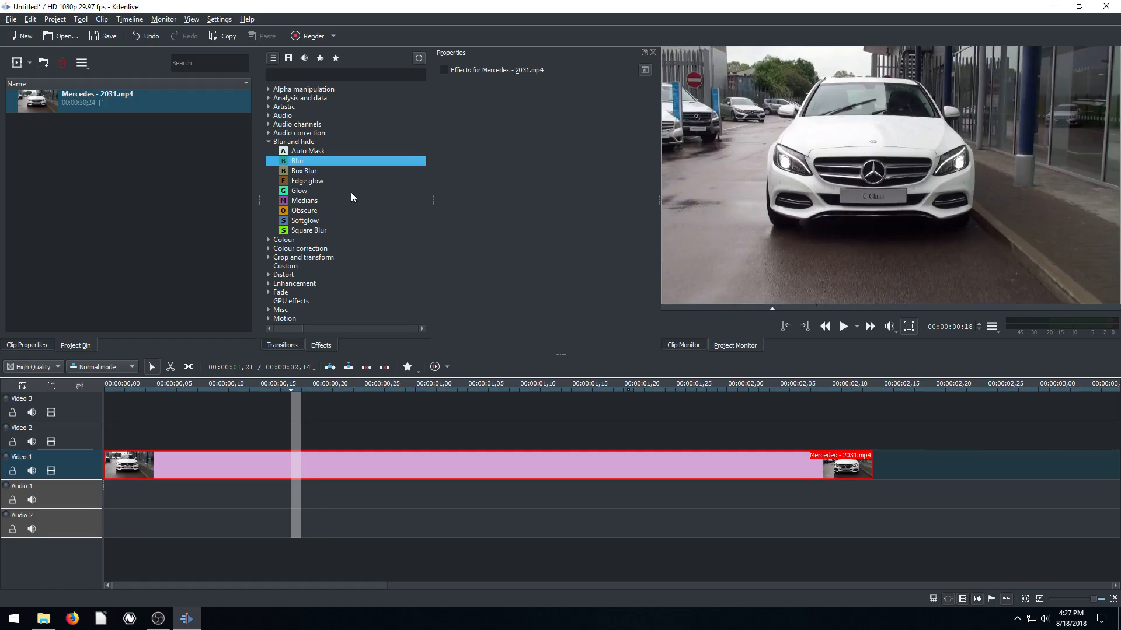
- Try the Box Blur effect on the Mercedes clip on Video 1 and remove it
click(301, 172)
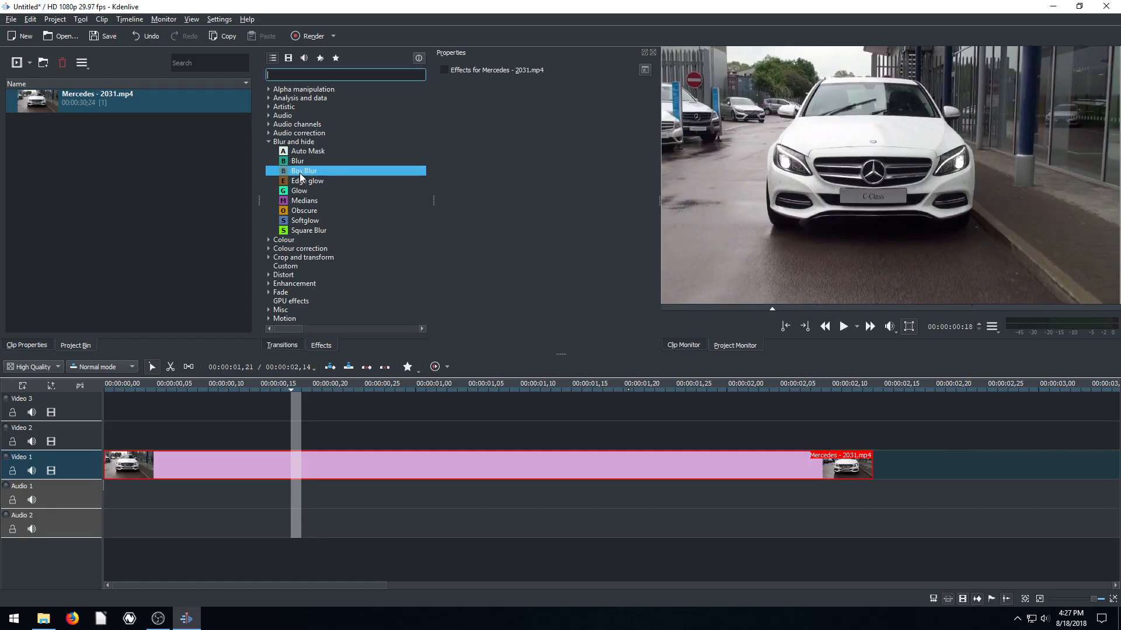
drag(300, 174, 351, 464)
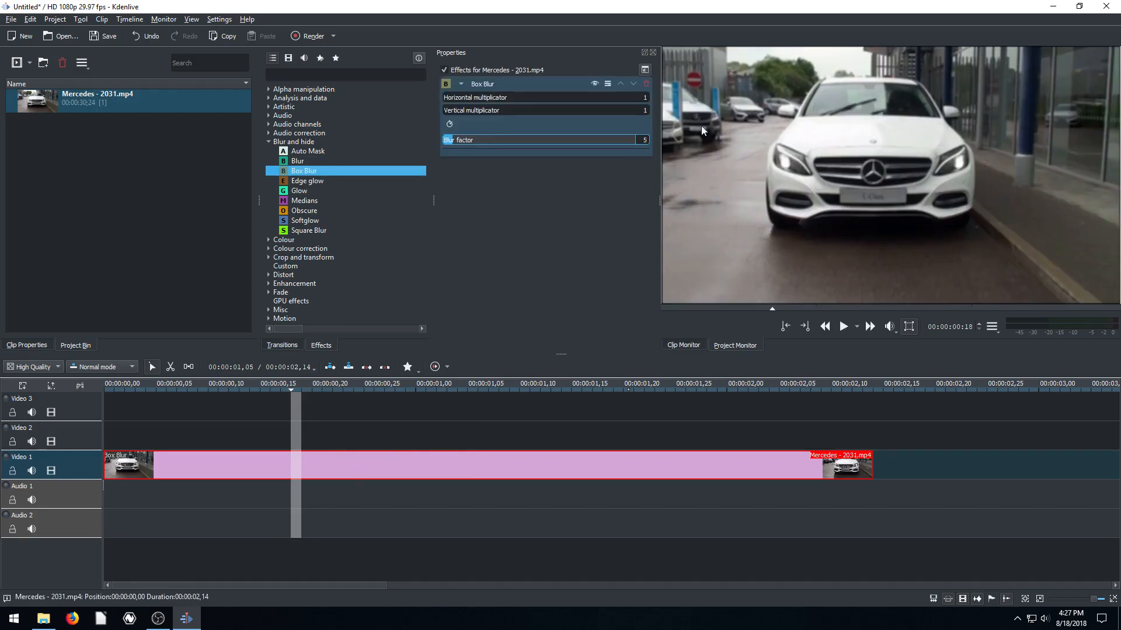
click(647, 85)
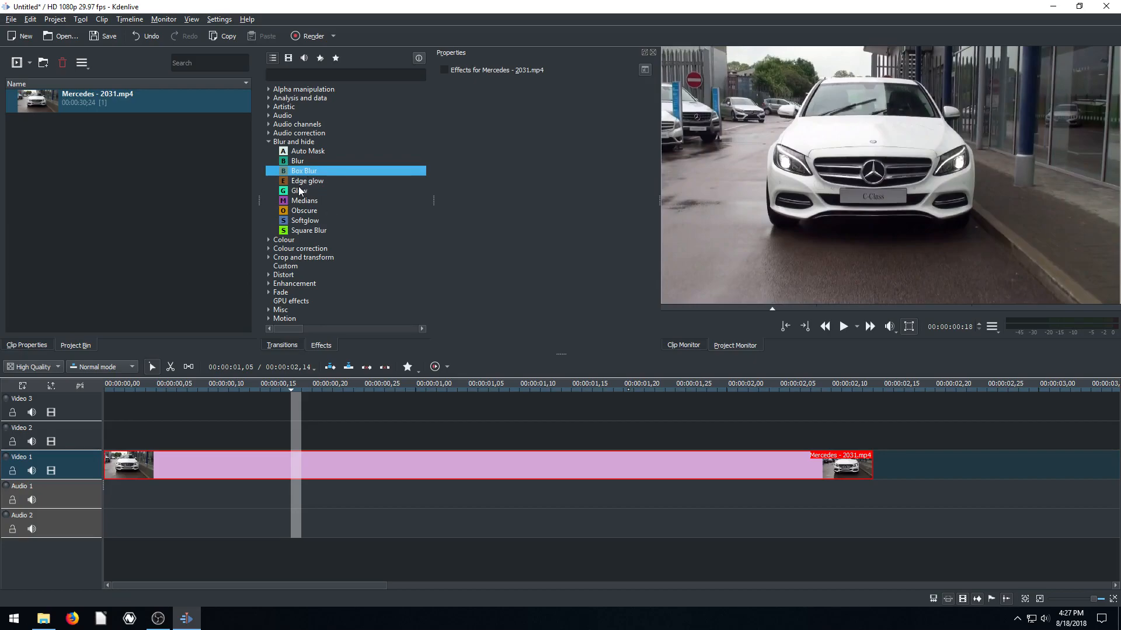
- Apply the Obscure effect to the Video 1 clip and fit its region over the number plate, about 295 × 166 at X 737, Y 557
drag(296, 211, 342, 469)
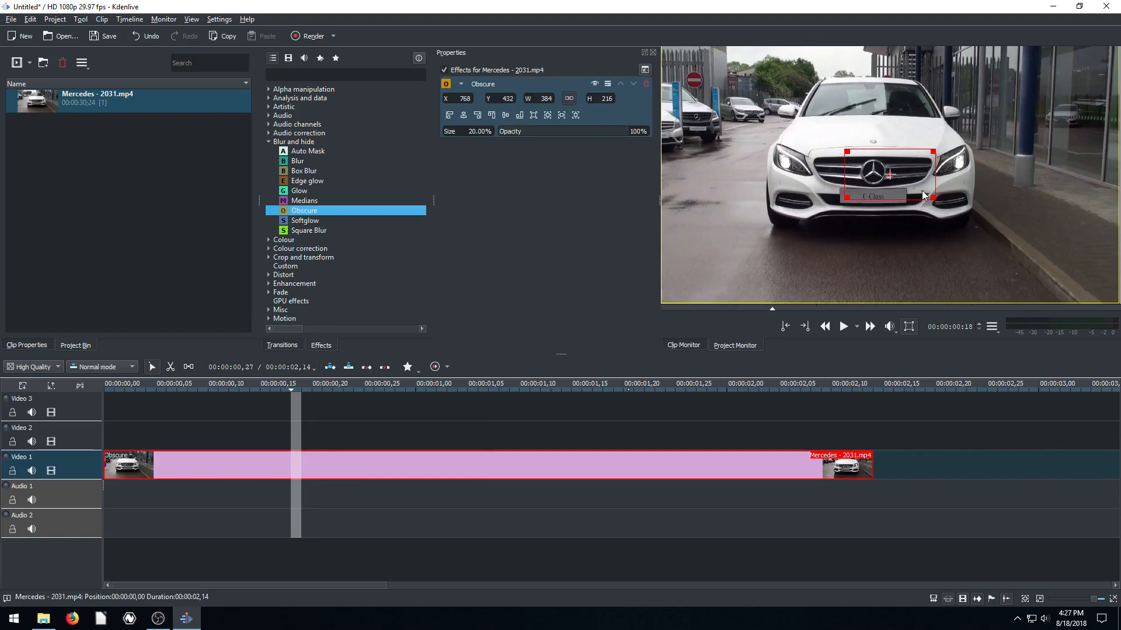
mouse_move(889, 174)
mouse_down()
mouse_move(869, 198)
mouse_move(899, 186)
mouse_up()
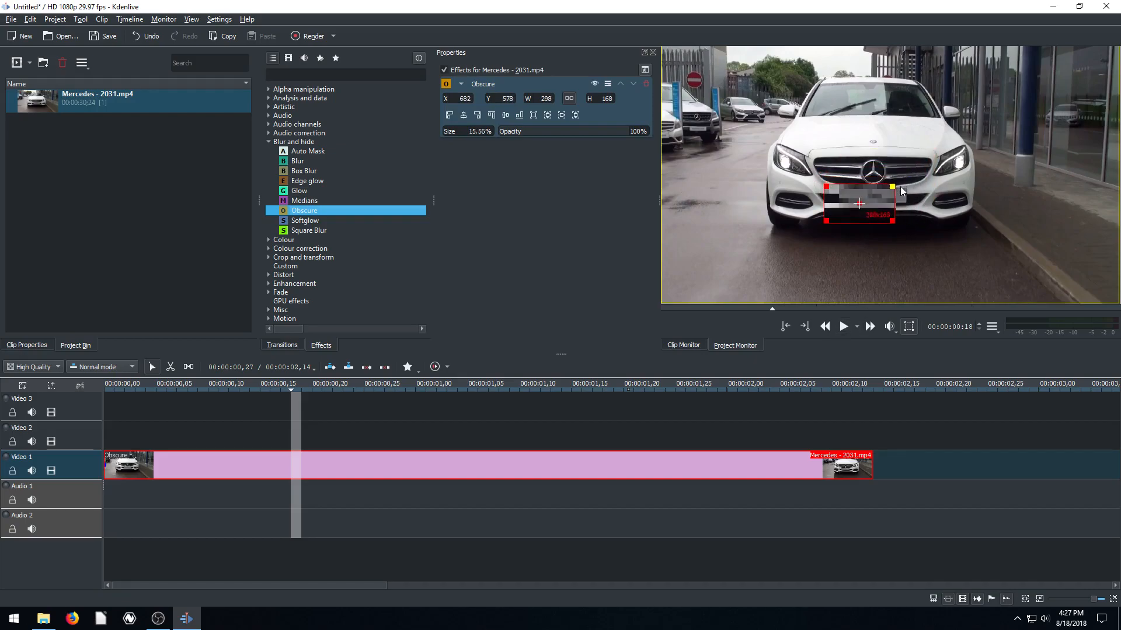
drag(825, 224, 883, 195)
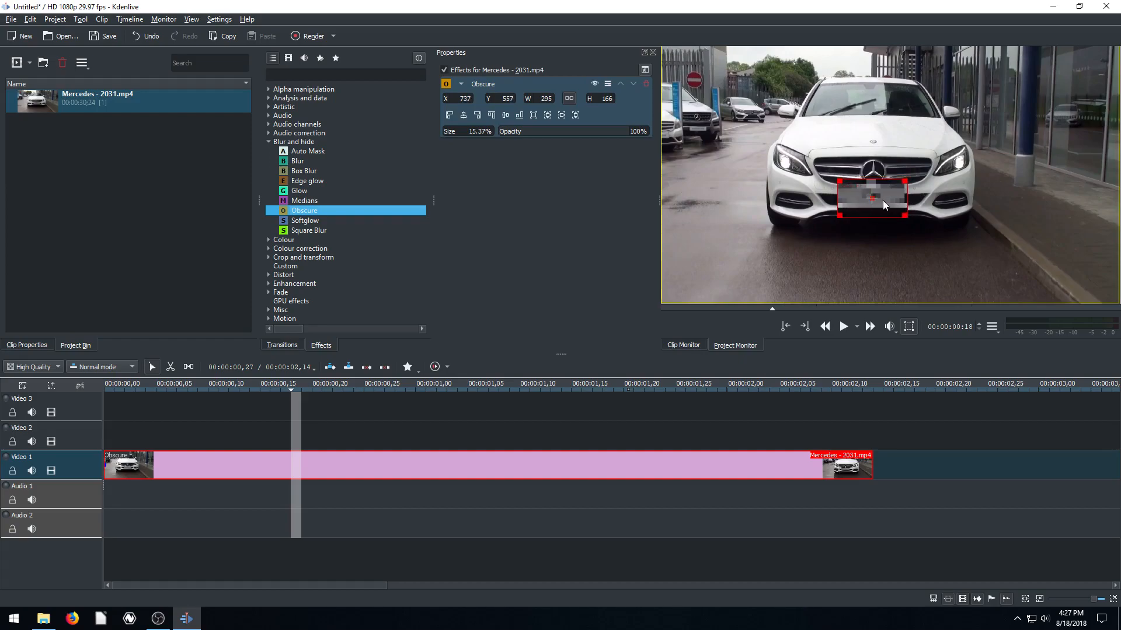
- Examine the number plate's coverage by the Obscure region at several points along the clip, ending on its last frame at 00:00:02:13
click(318, 390)
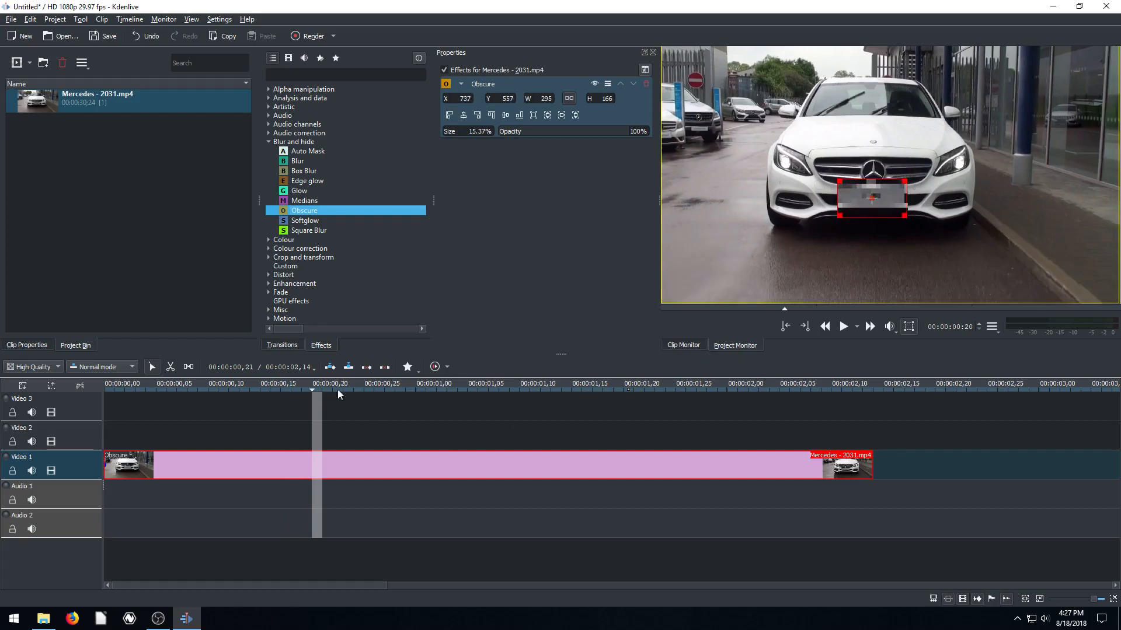
click(506, 391)
click(596, 391)
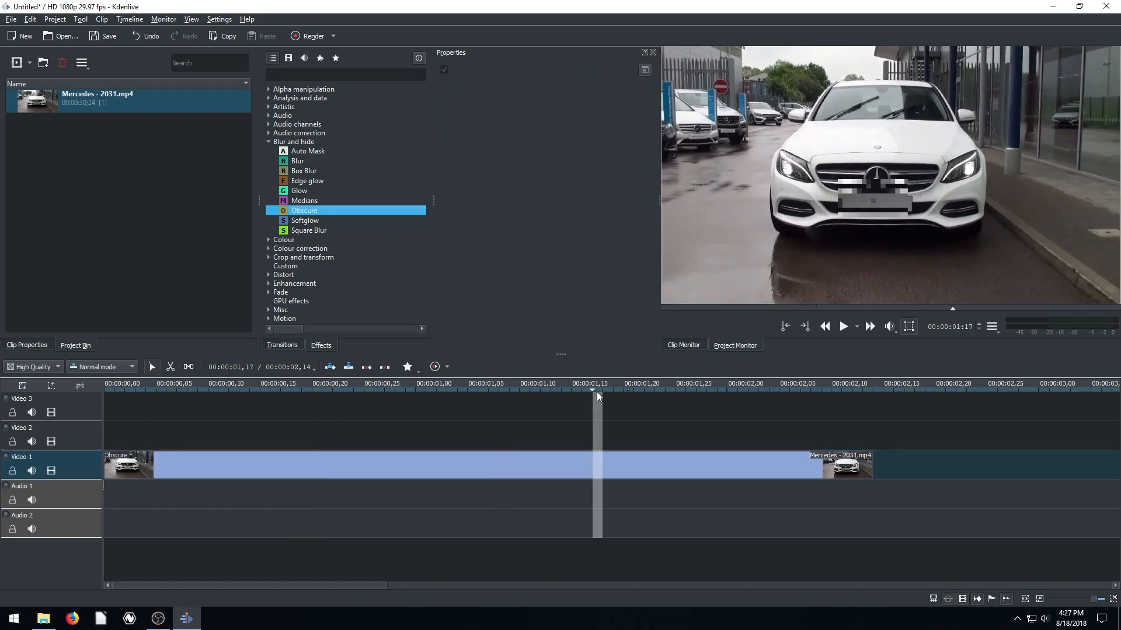
click(687, 391)
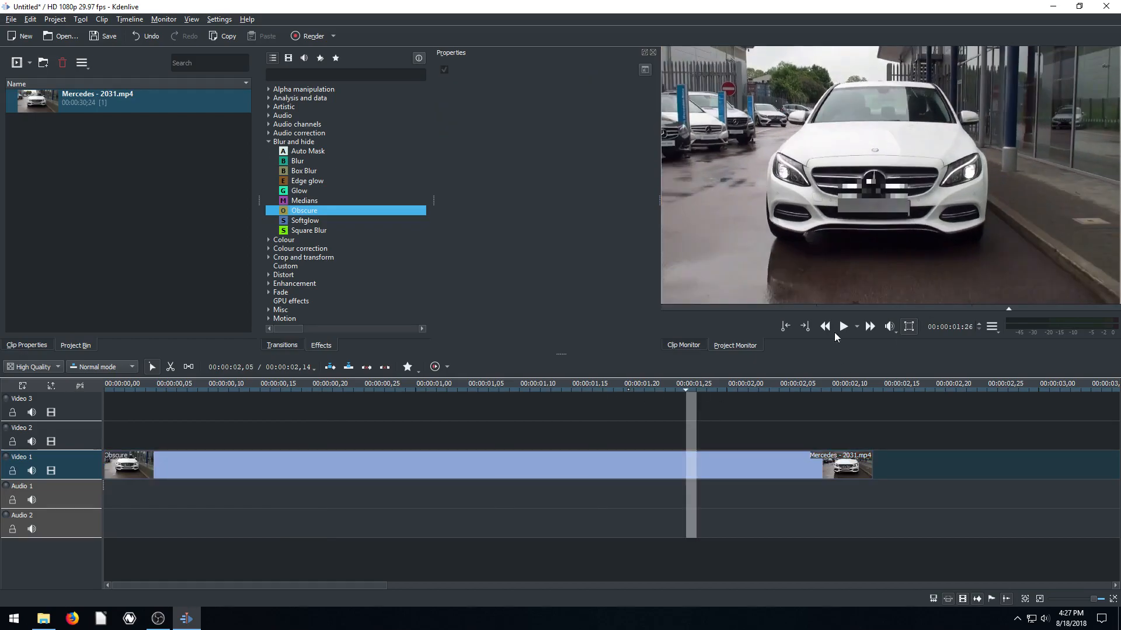
click(747, 390)
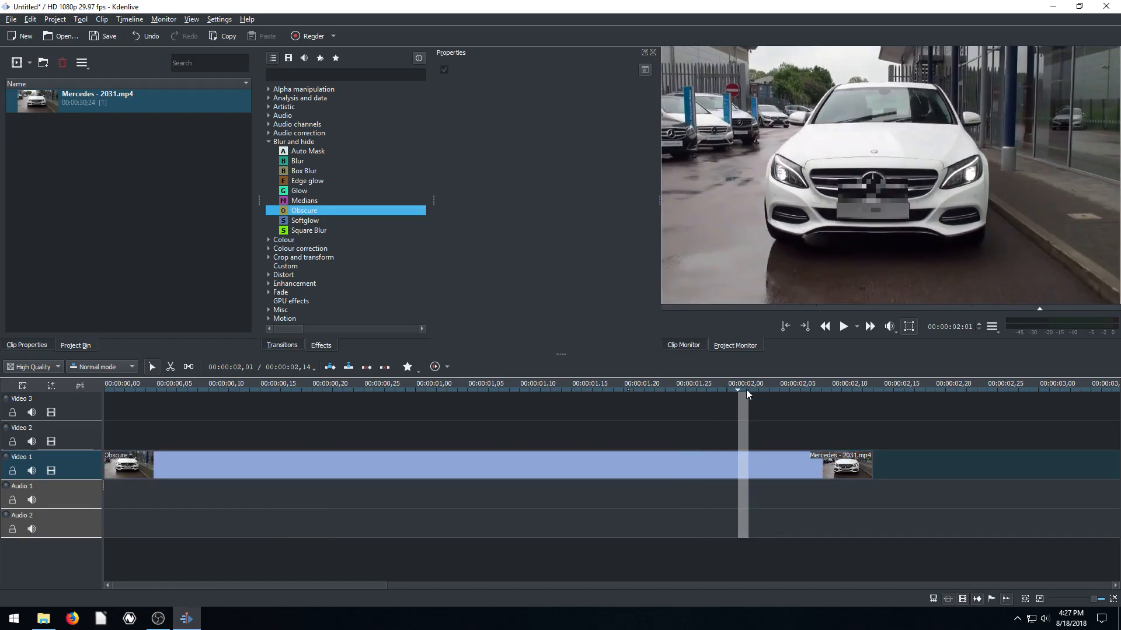
click(815, 390)
click(863, 390)
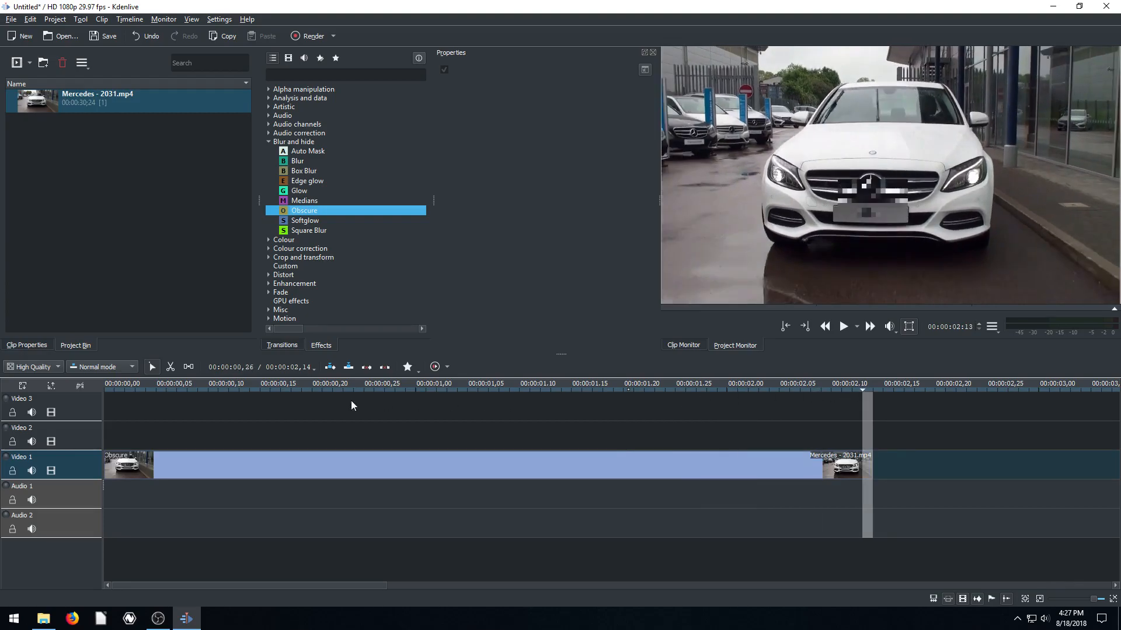
click(126, 391)
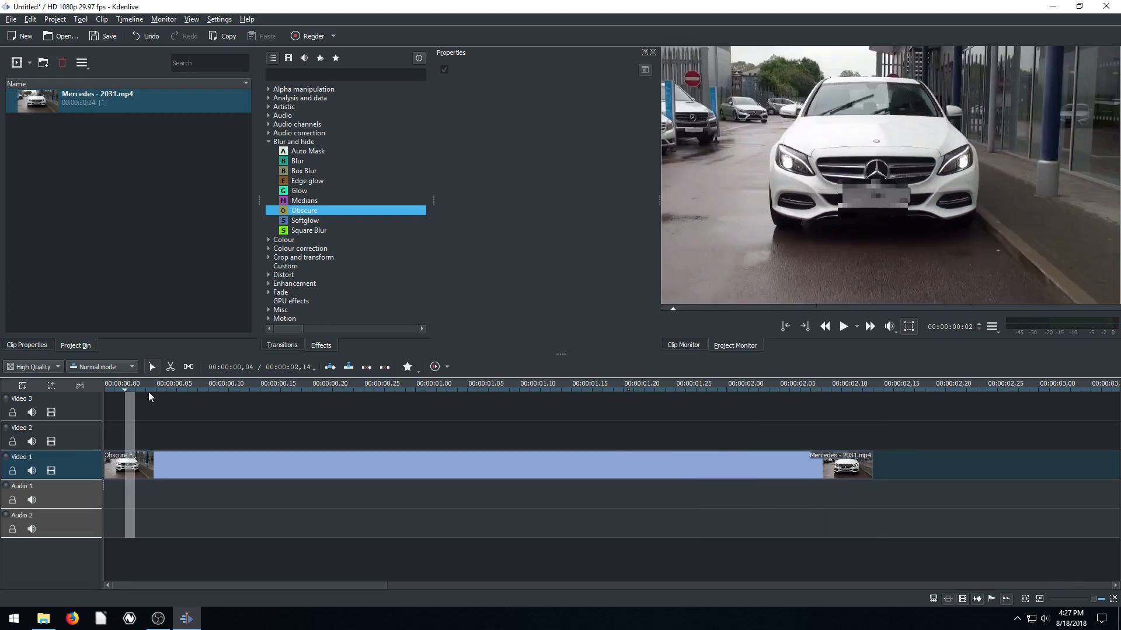
click(148, 391)
click(864, 390)
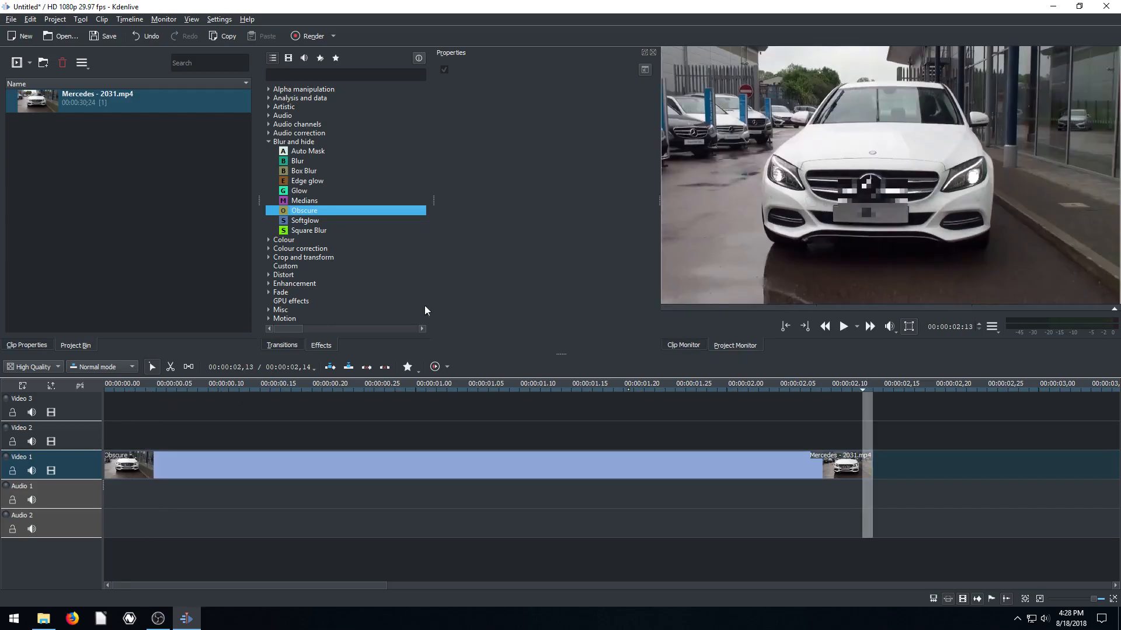
- Readjust the Obscure region over the number plate at several frames to about 296 × 167 at X 758, Y 594
click(368, 461)
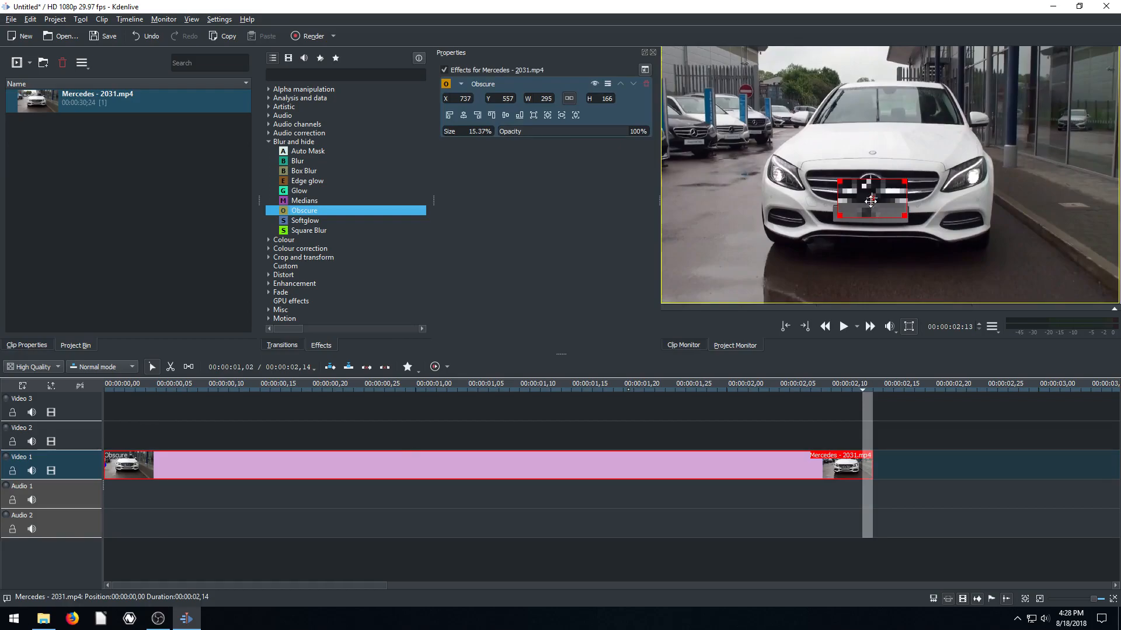
drag(870, 197, 908, 190)
click(253, 390)
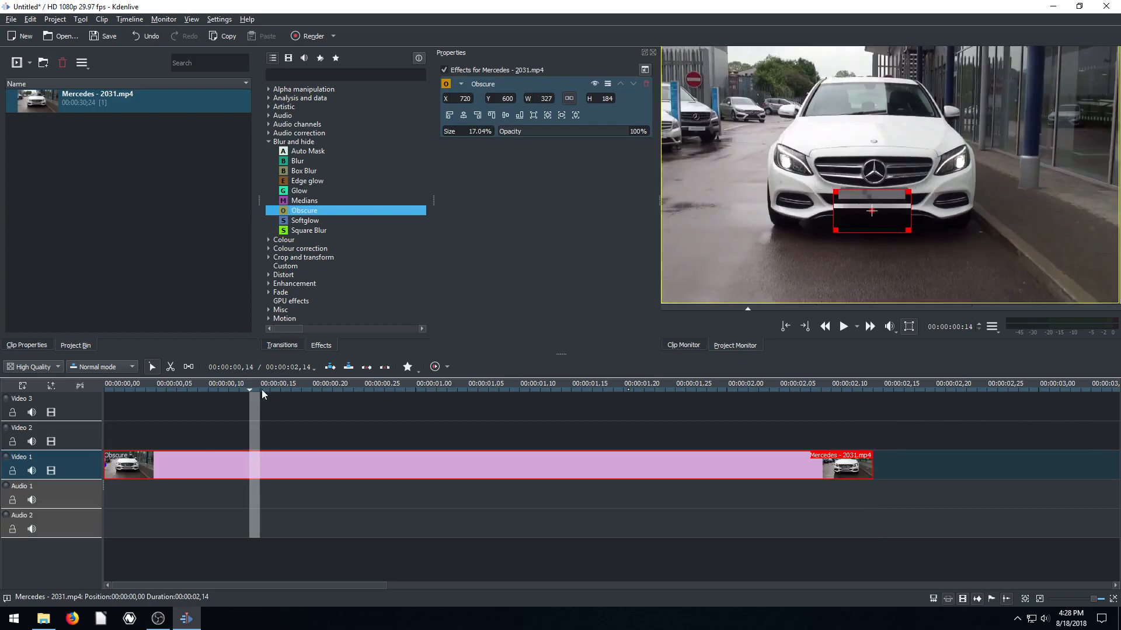
drag(870, 213, 873, 205)
click(317, 391)
drag(322, 391, 563, 390)
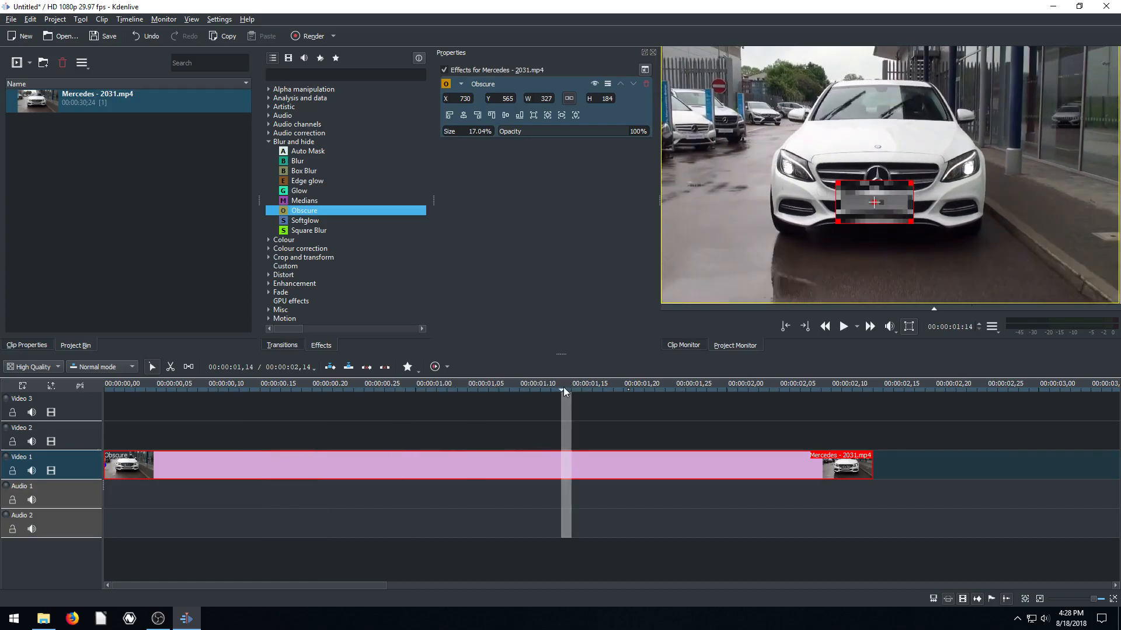
click(644, 390)
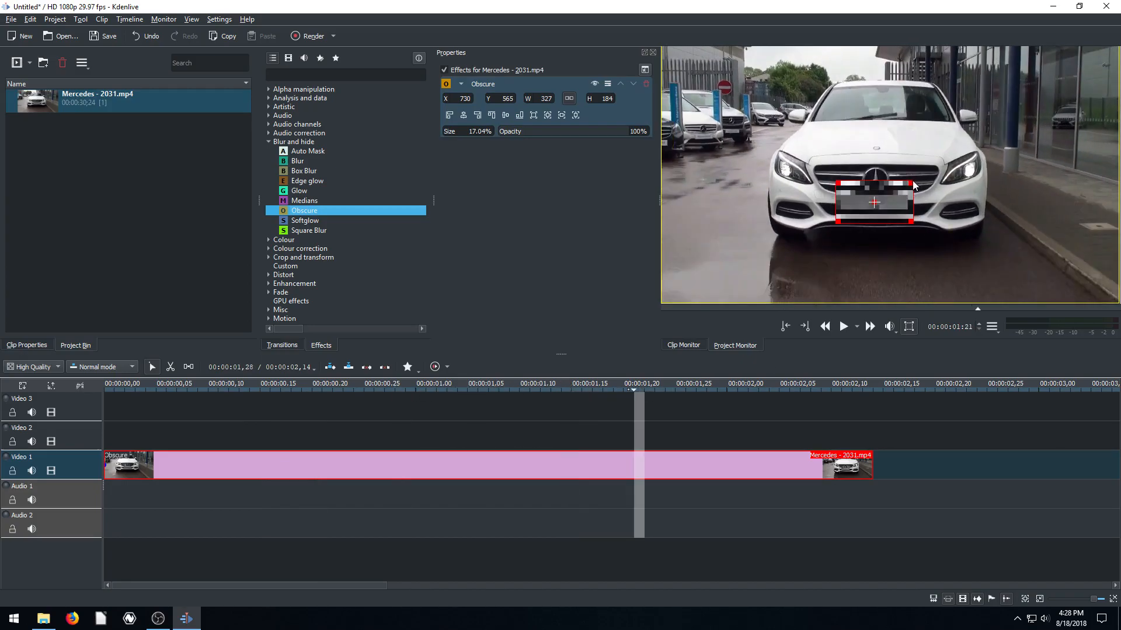
drag(913, 182, 873, 216)
- Play the clip repeatedly from its beginning to check the obscured plate, stopping at 00:00:02:04
drag(636, 394, 85, 397)
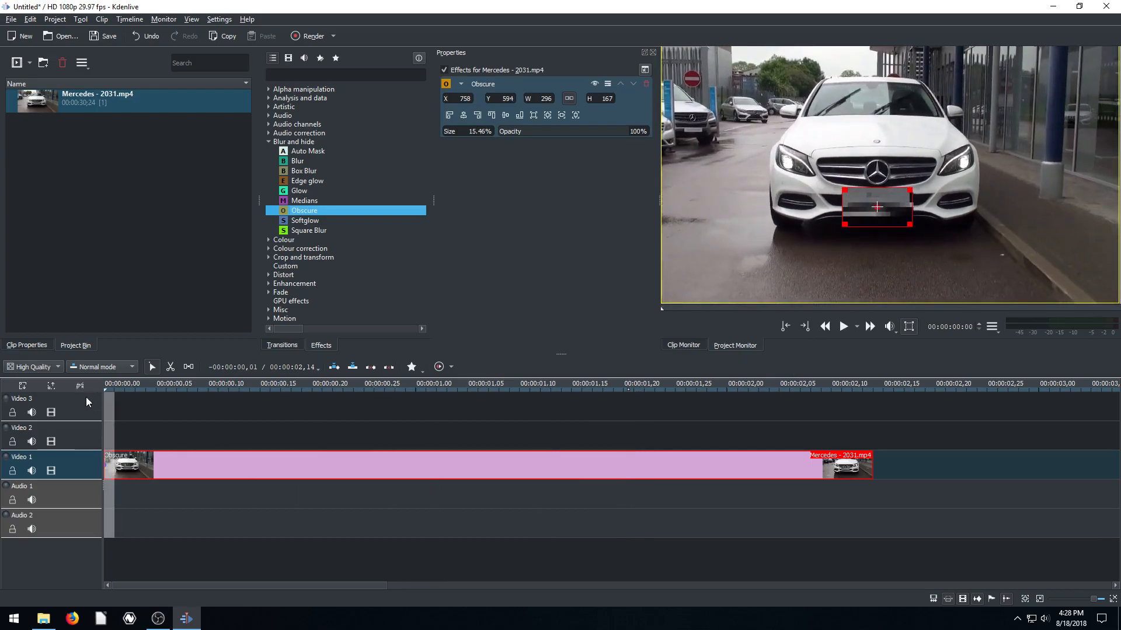
click(844, 327)
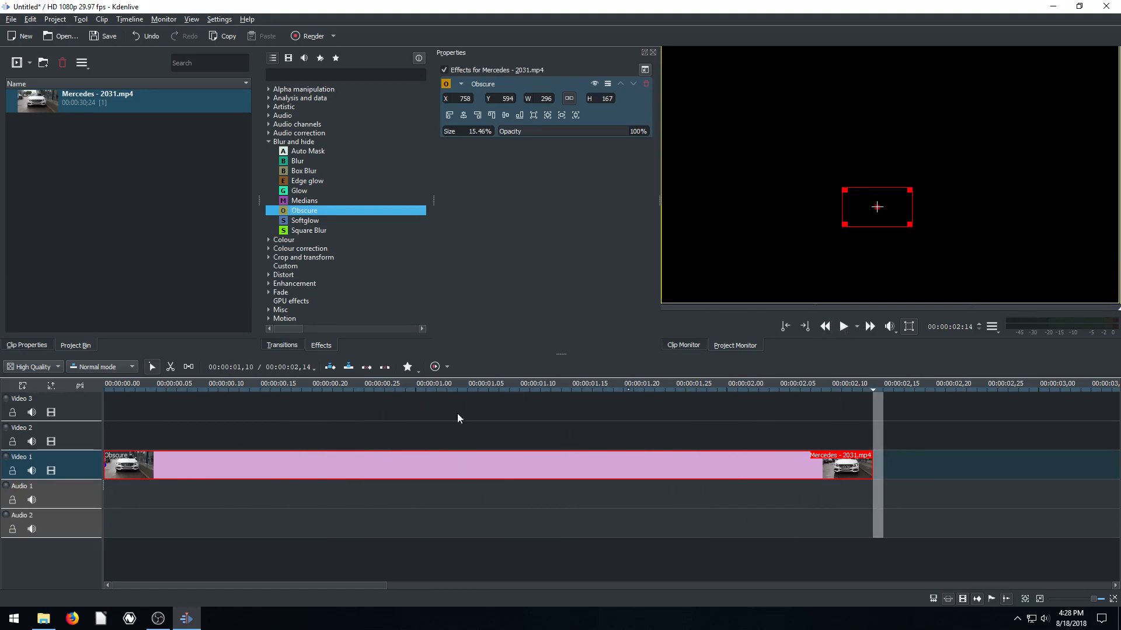
click(107, 389)
click(845, 326)
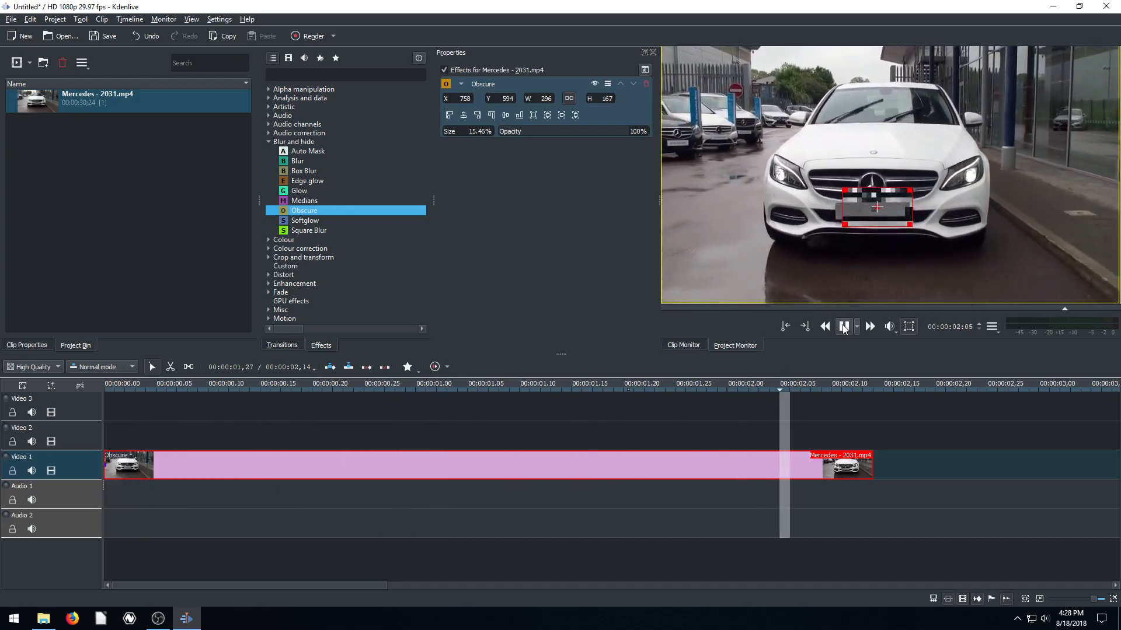
click(125, 390)
click(844, 326)
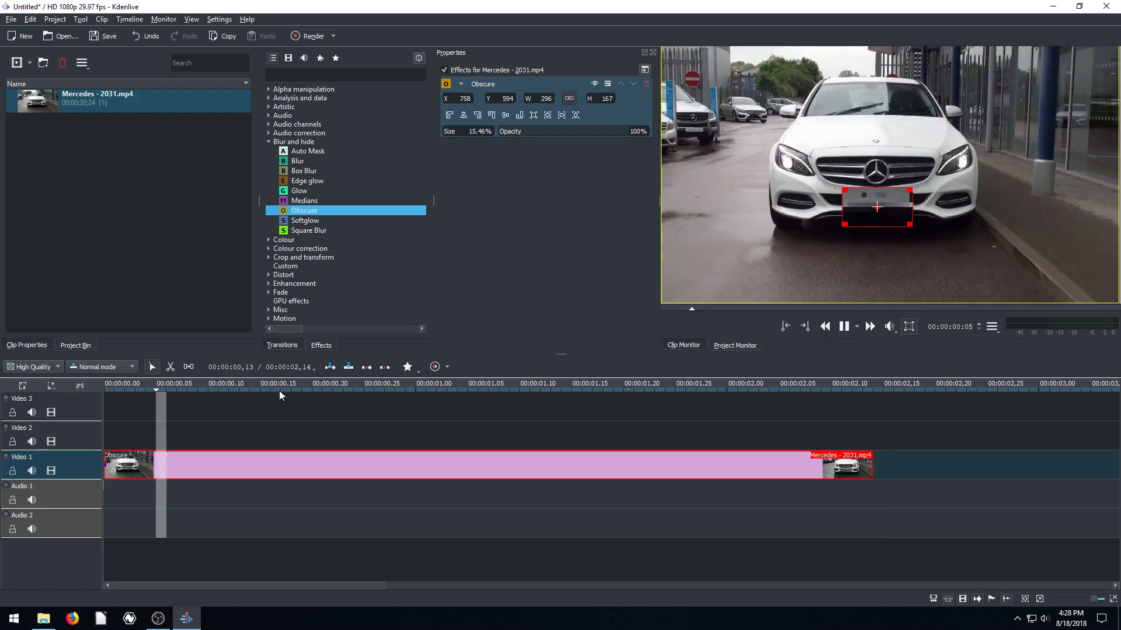
click(845, 326)
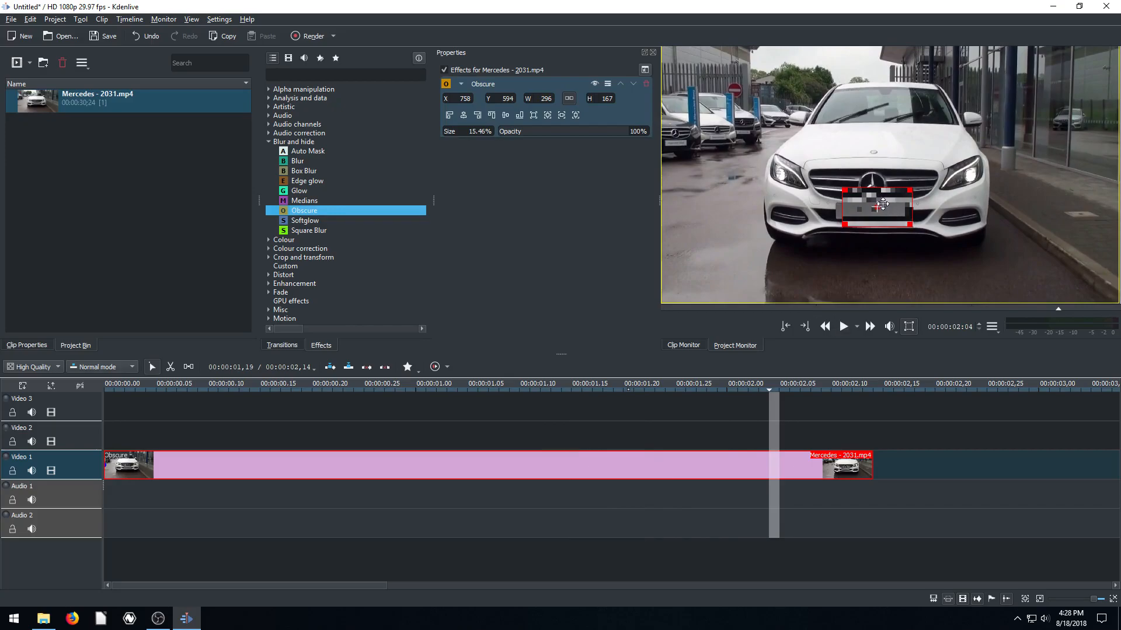
- Move the Obscure region over the parked cars in the background to about X 170, Y 120, with width 206 and height 399
drag(876, 208, 870, 219)
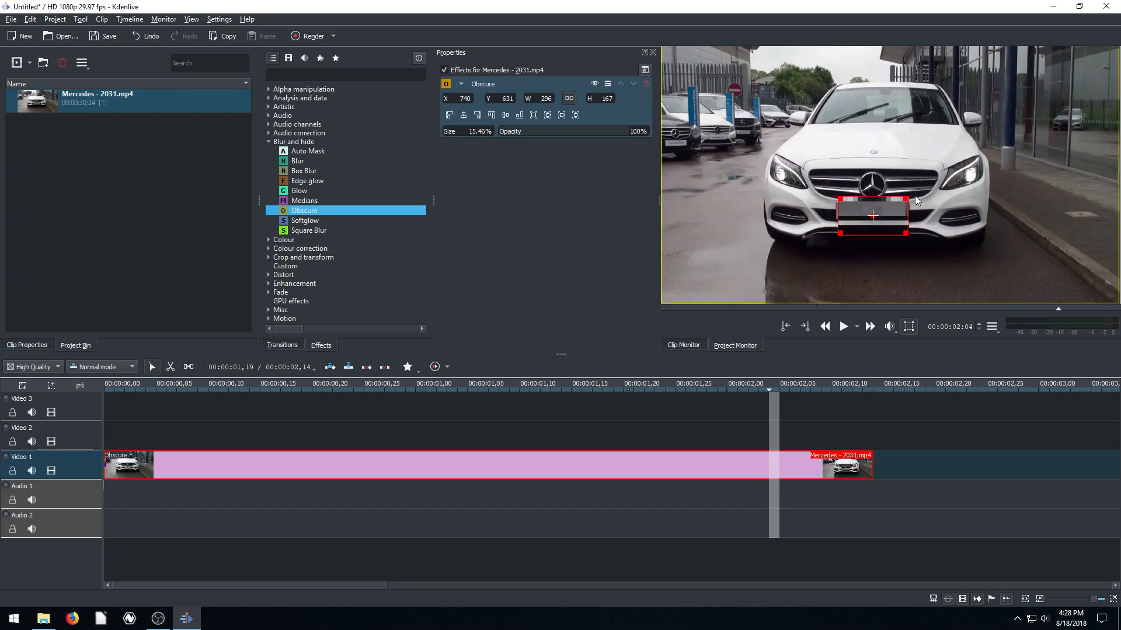
drag(872, 217, 843, 29)
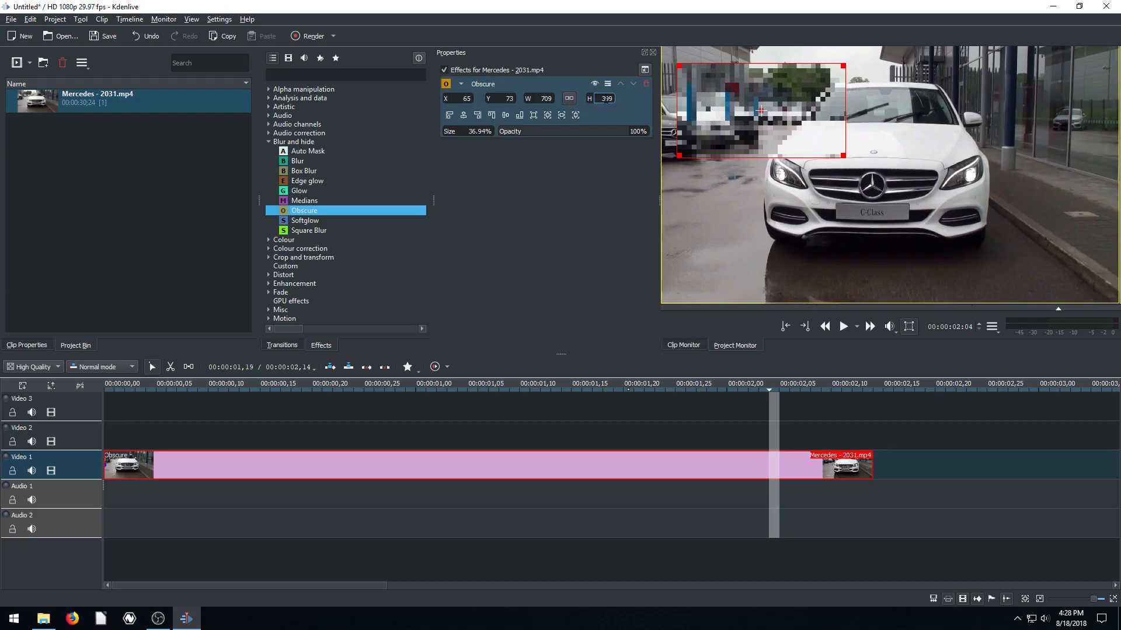
scroll(548, 99, down, 3)
key(Return)
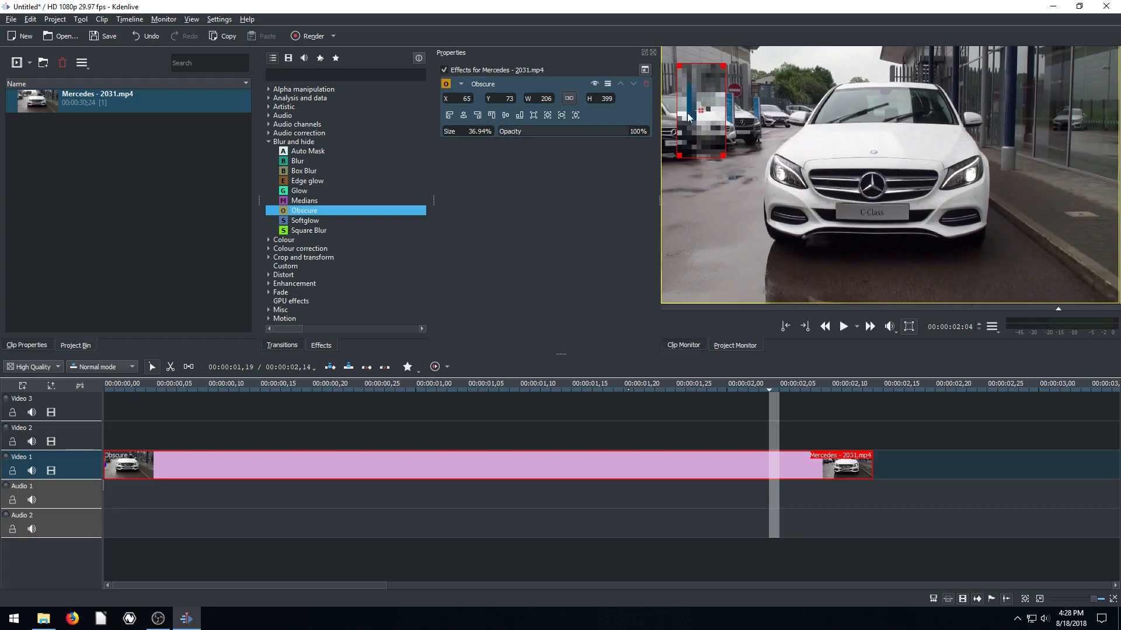
drag(700, 109, 723, 116)
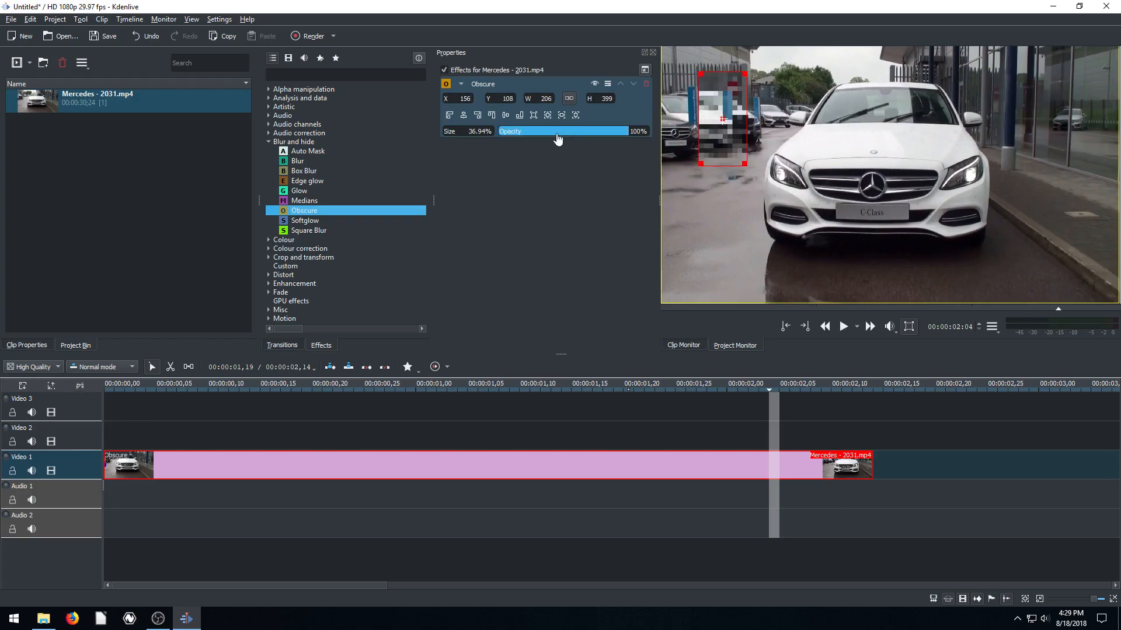
scroll(464, 96, up, 15)
drag(730, 119, 726, 123)
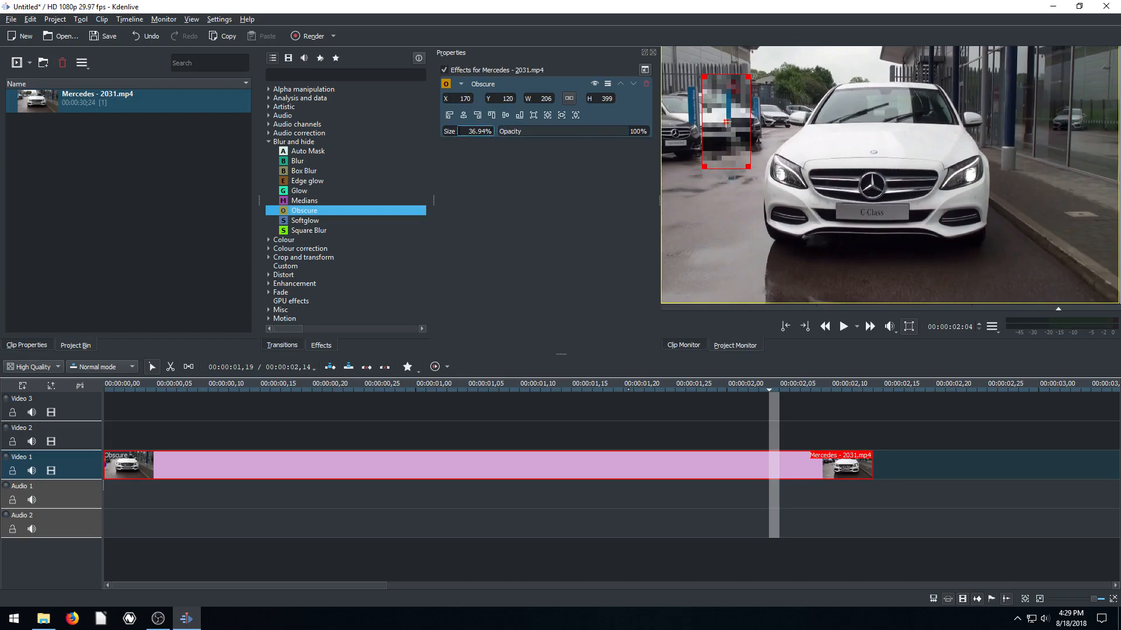
- Try a size of 46.94% for the Obscure region, and shrink it onto the number plate to about 396 × 204 at X 689, Y 621
scroll(470, 131, up, 10)
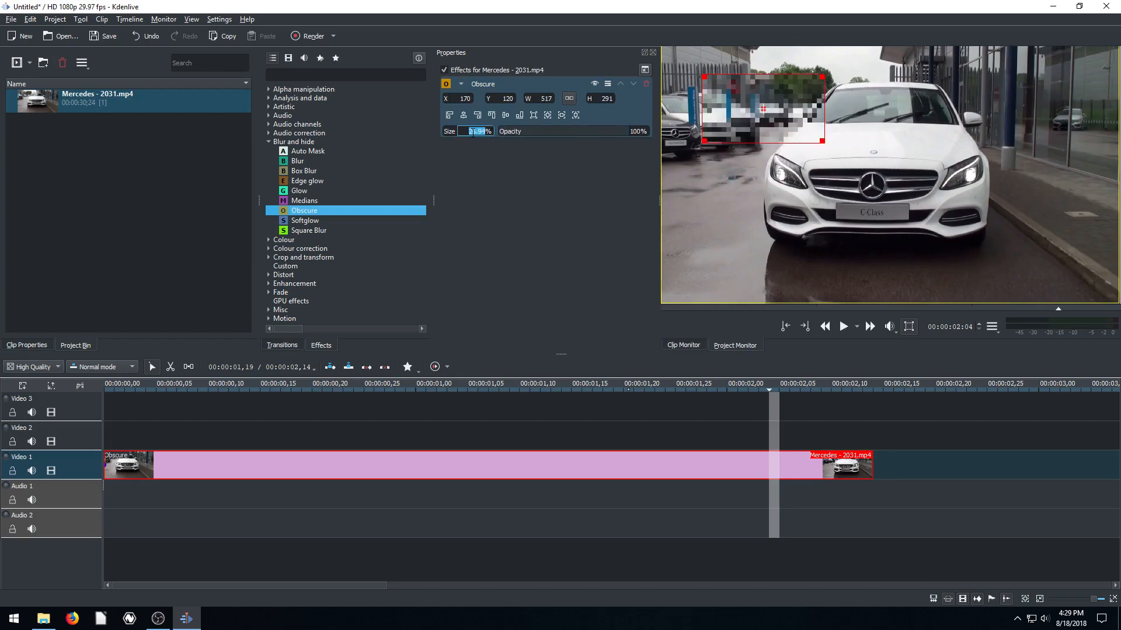
scroll(472, 132, down, 8)
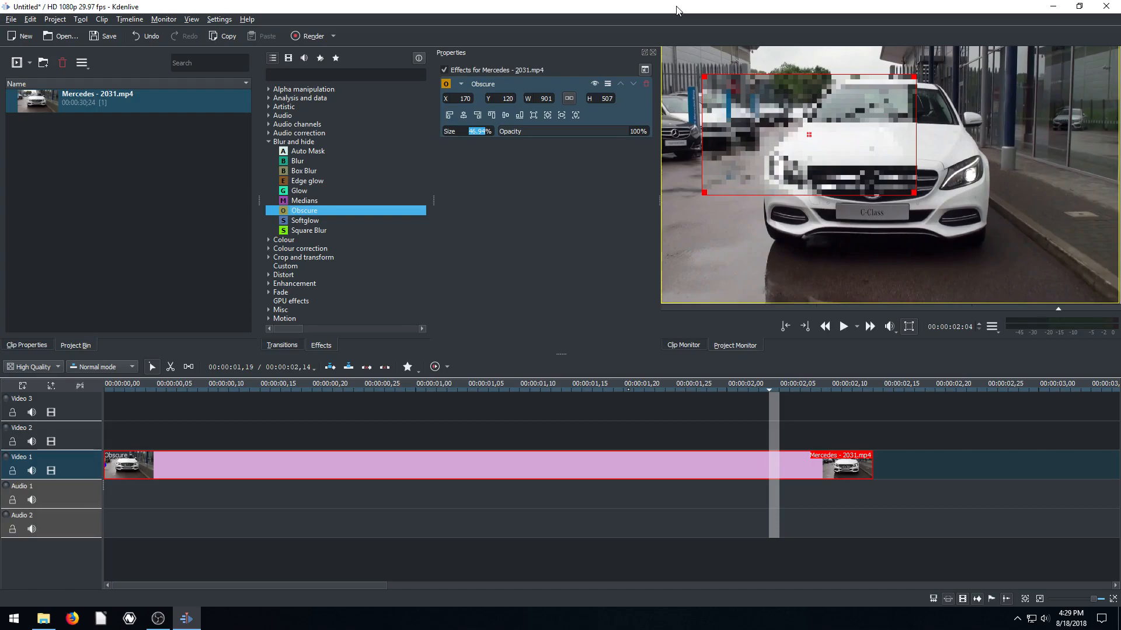
drag(914, 76, 869, 216)
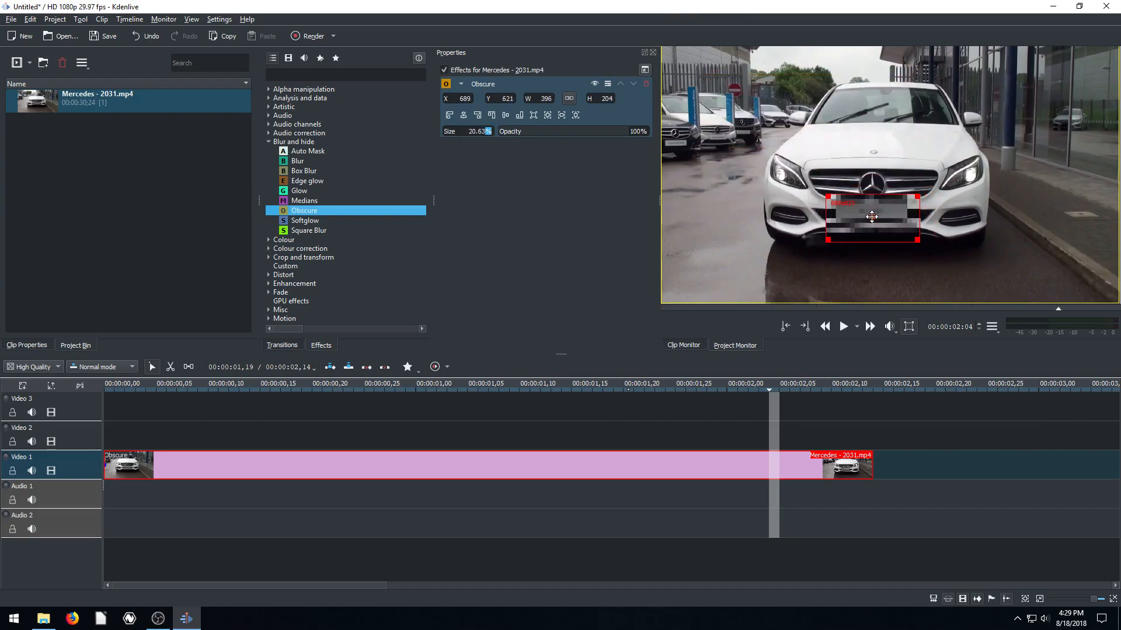